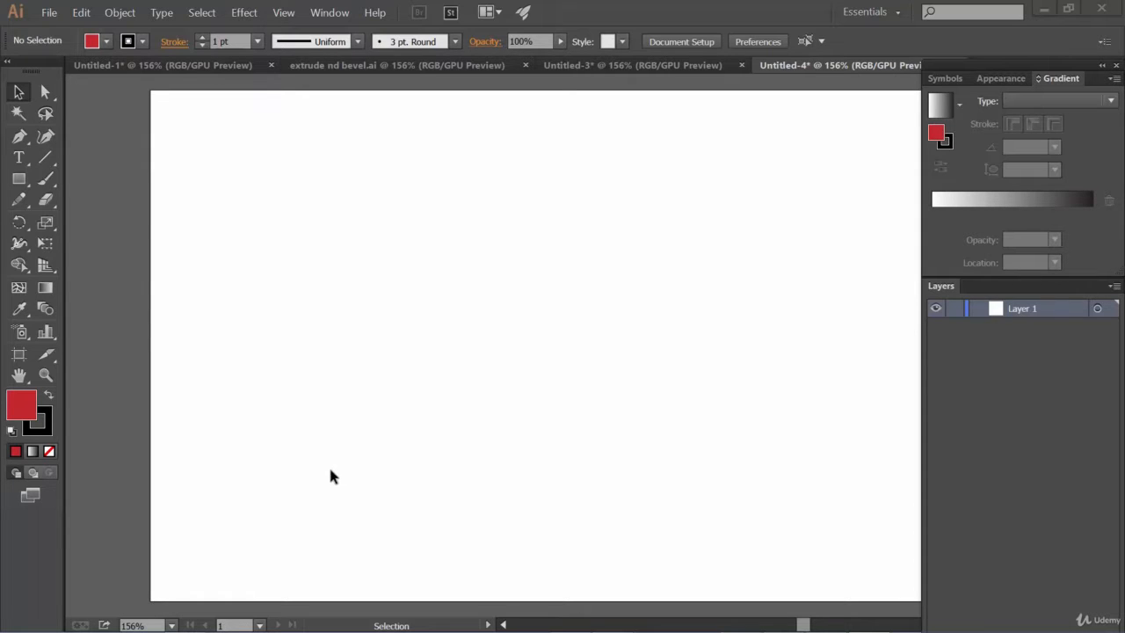
Step: Draw a red upright rectangle on the artboard and preview the 3D Revolve effect on it
left_click(19, 178)
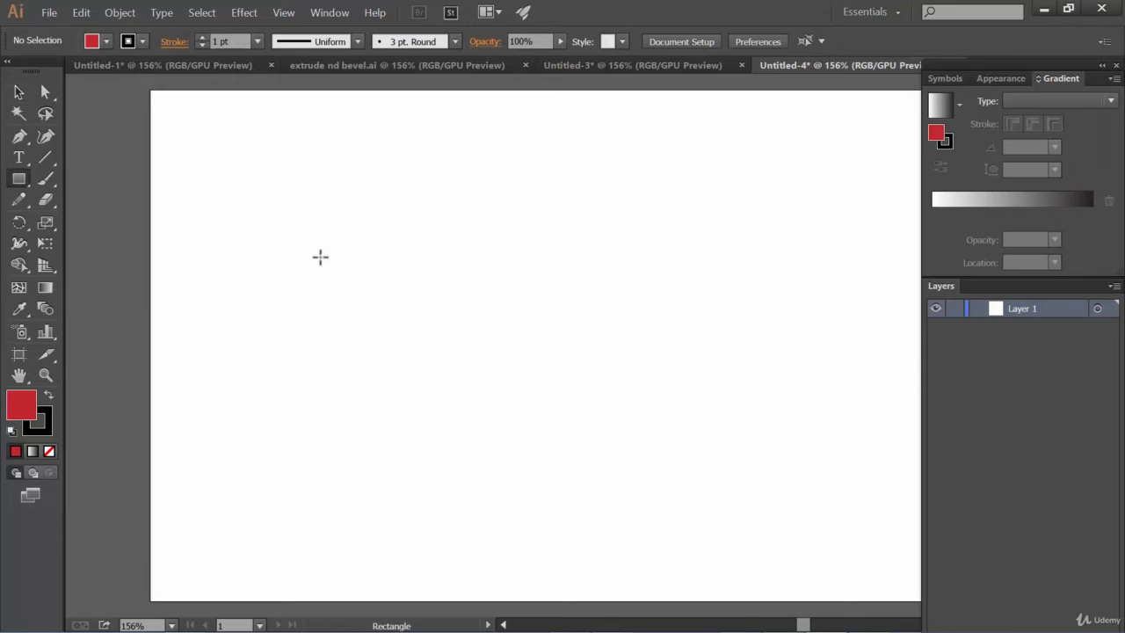
mouse_move(318, 261)
left_mouse_down()
mouse_move(349, 291)
mouse_move(455, 467)
left_mouse_up()
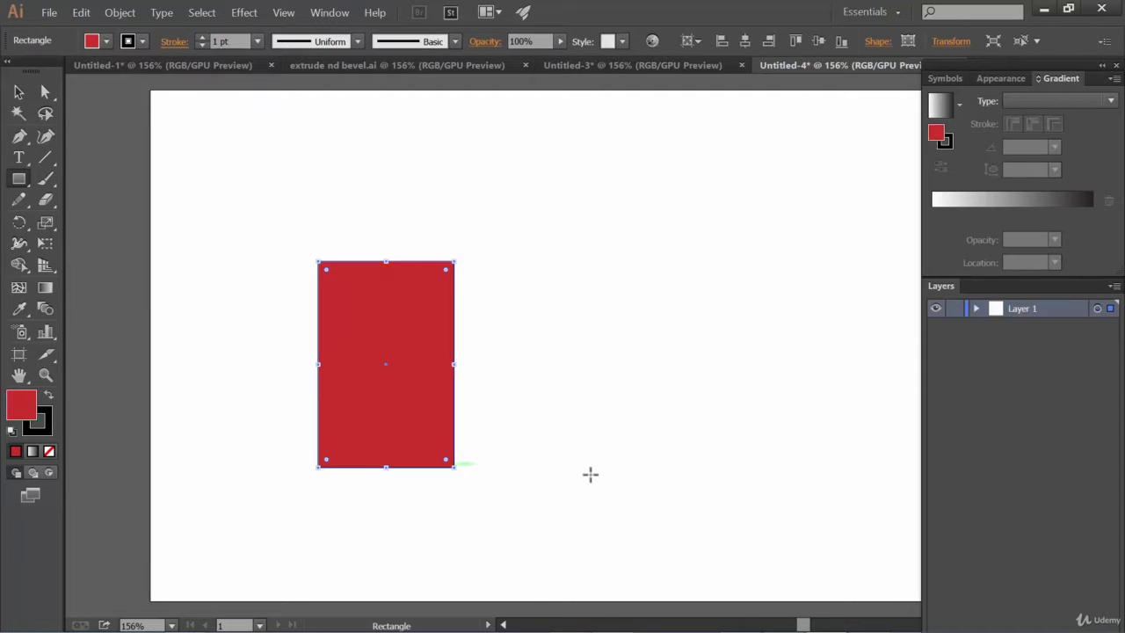
left_click(247, 13)
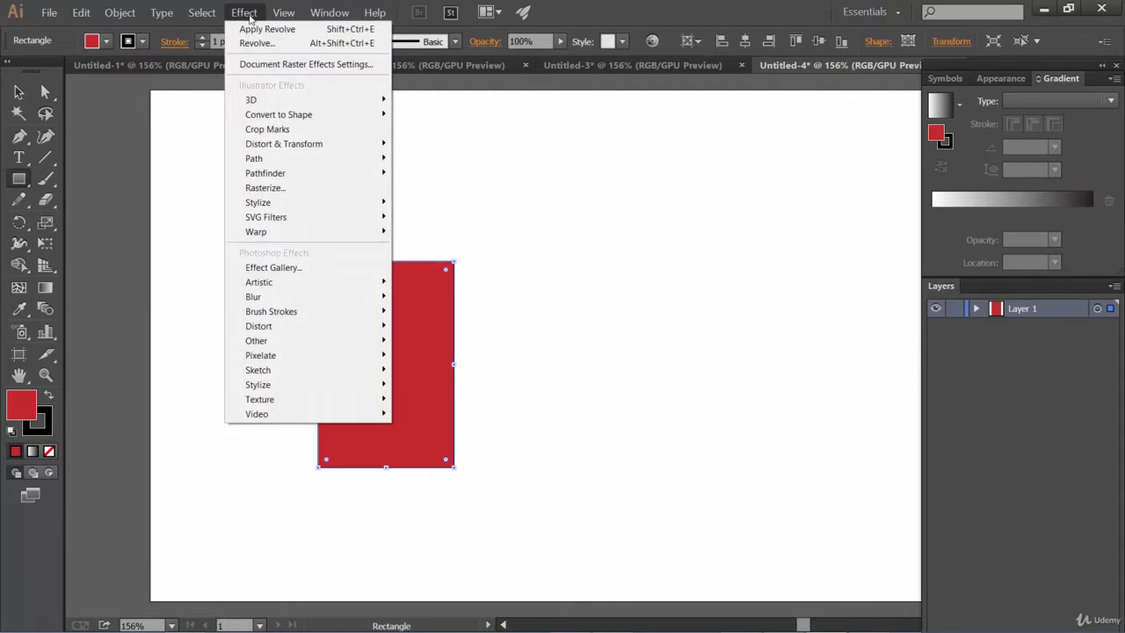
mouse_move(332, 105)
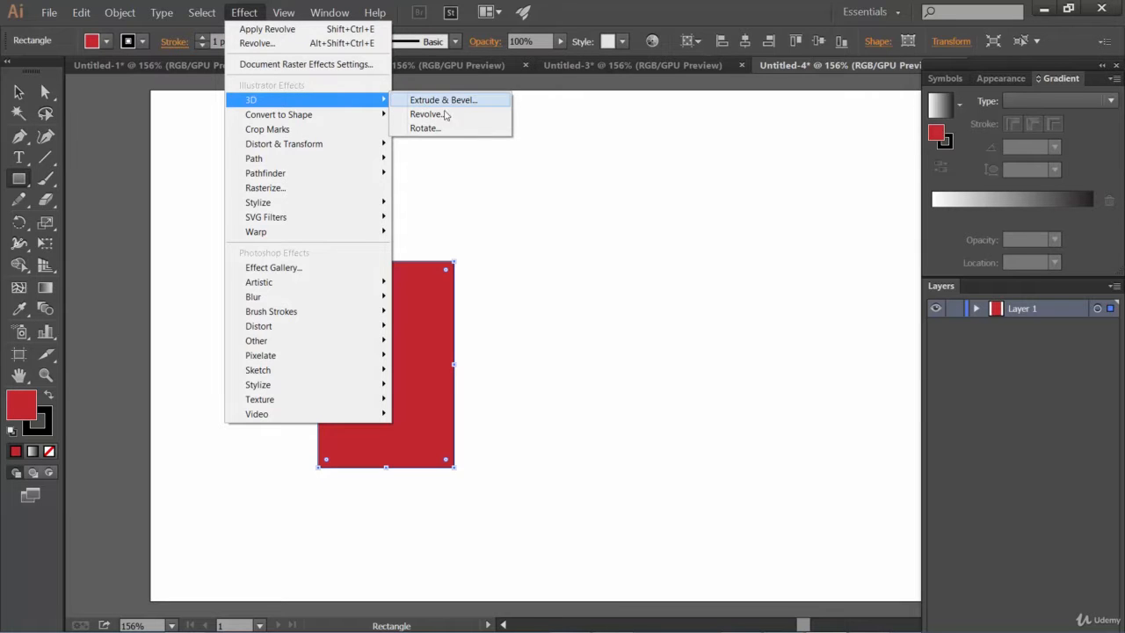
left_click(443, 115)
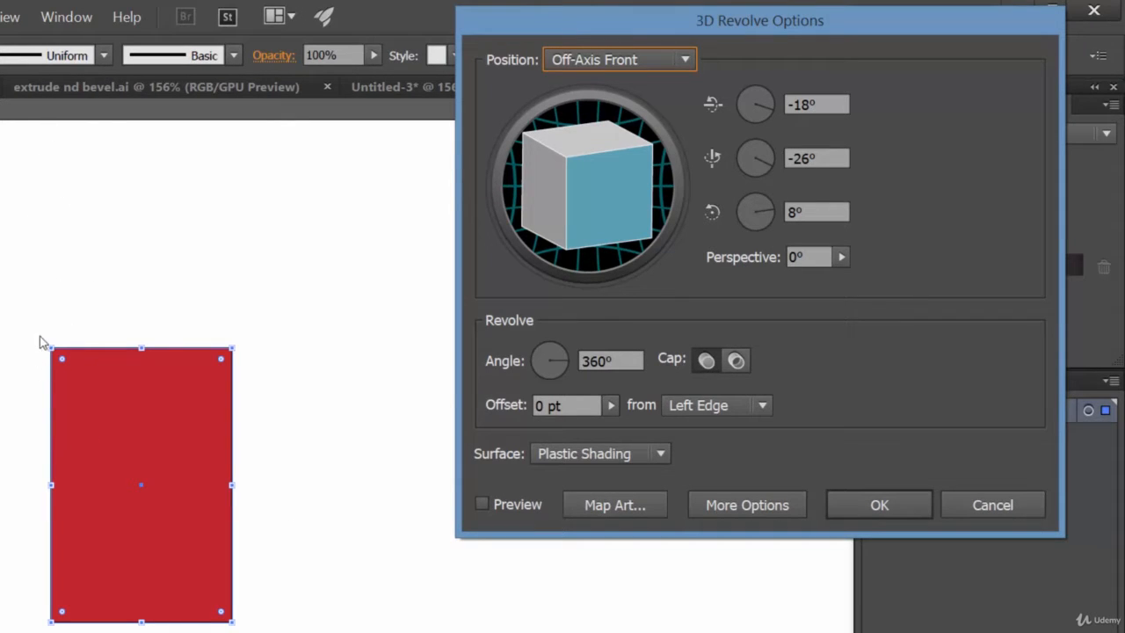
left_click(521, 504)
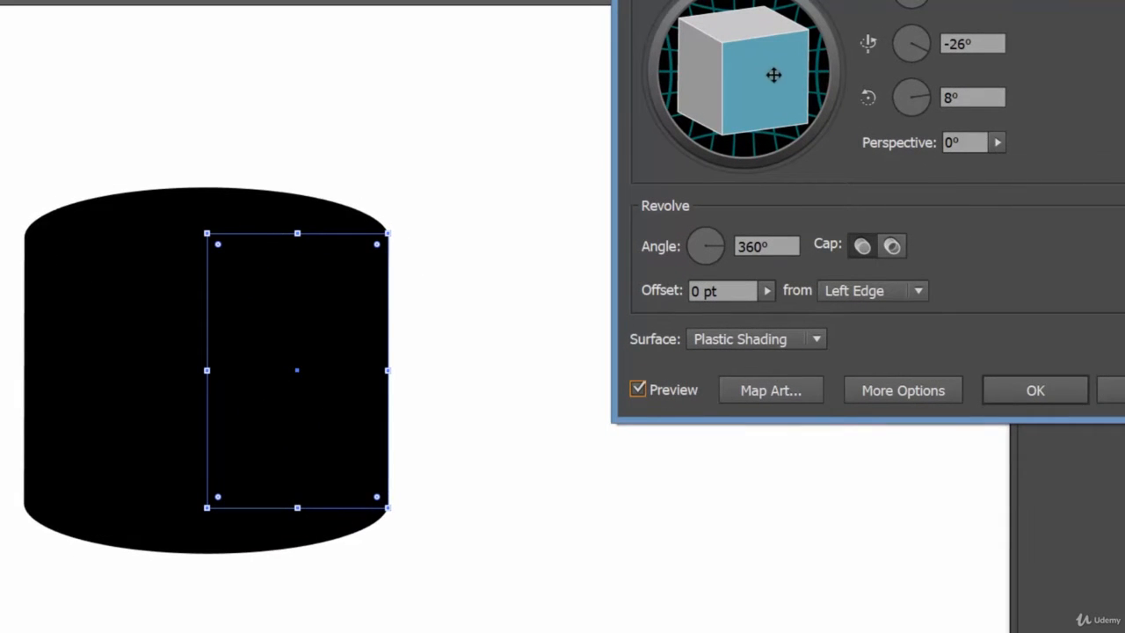
Step: Rotate the revolved shape to -10° about the vertical axis and 6° about the depth axis, and give it a custom red shading color
mouse_move(774, 76)
left_mouse_down()
mouse_move(761, 108)
mouse_move(761, 45)
mouse_move(761, 77)
left_mouse_up()
left_click(764, 339)
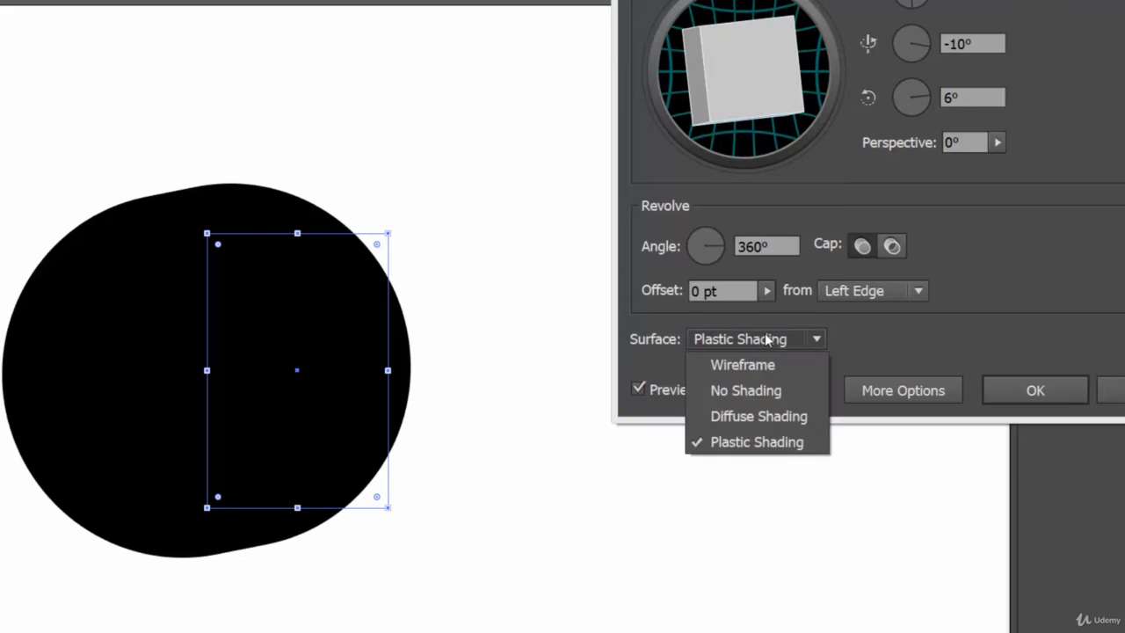
left_click(765, 338)
left_click(870, 392)
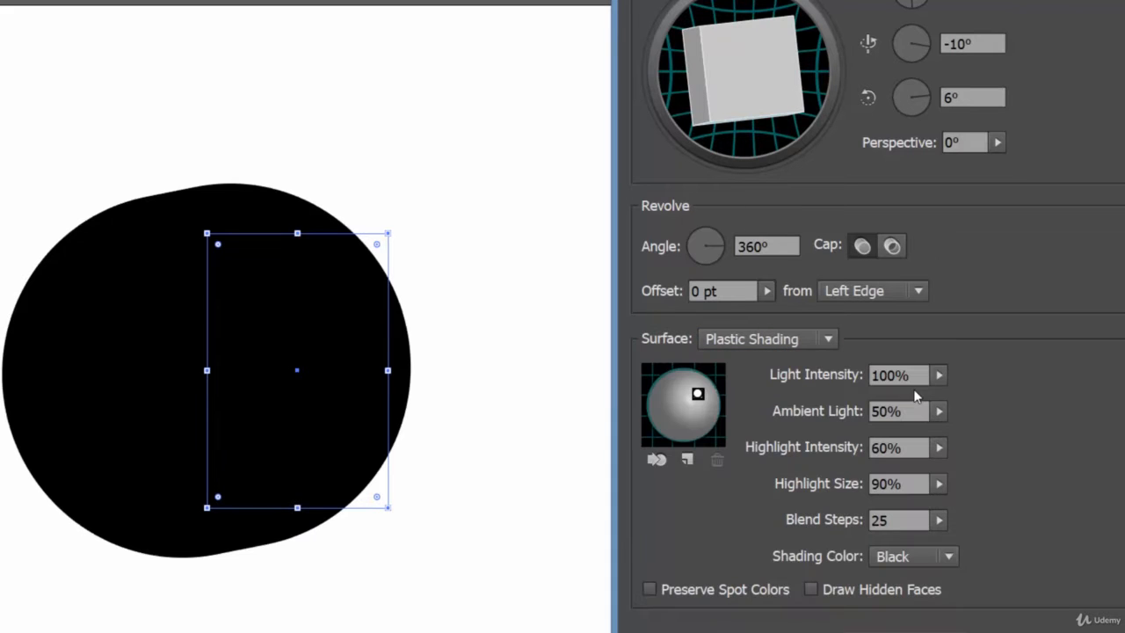
left_click(936, 557)
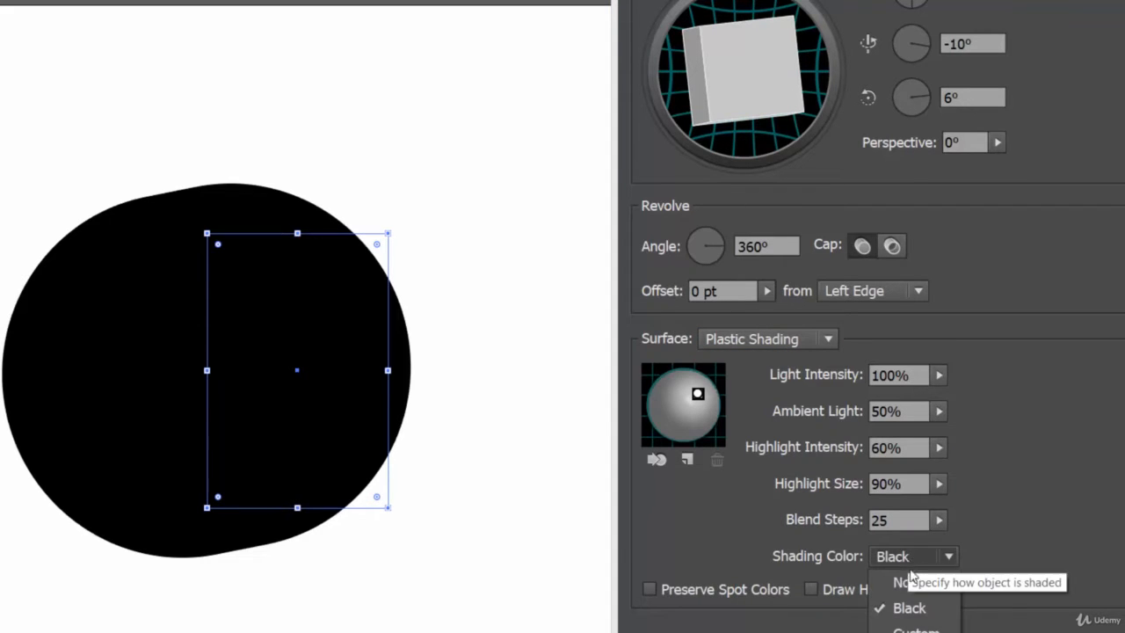
left_click(932, 626)
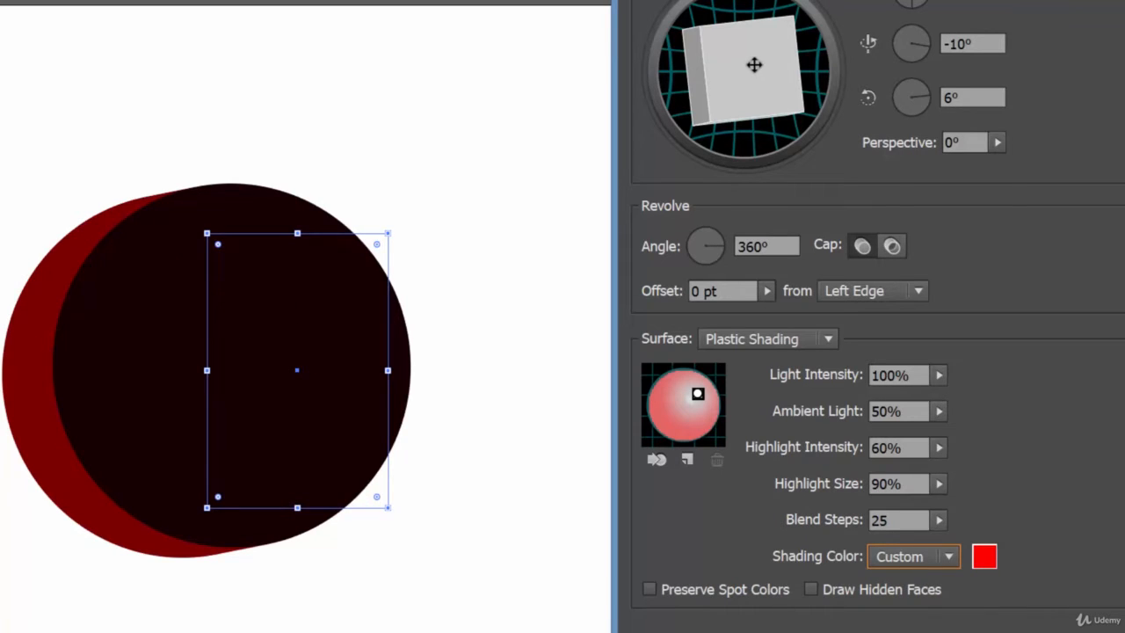
Step: Turn the revolve cap off for a hollow appearance and offset the revolve 121 pt from the left edge
mouse_move(756, 65)
left_mouse_down()
mouse_move(733, 78)
mouse_move(733, 114)
mouse_move(743, 70)
mouse_move(753, 82)
mouse_move(740, 85)
mouse_move(748, 66)
mouse_move(738, 110)
mouse_move(744, 72)
left_mouse_up()
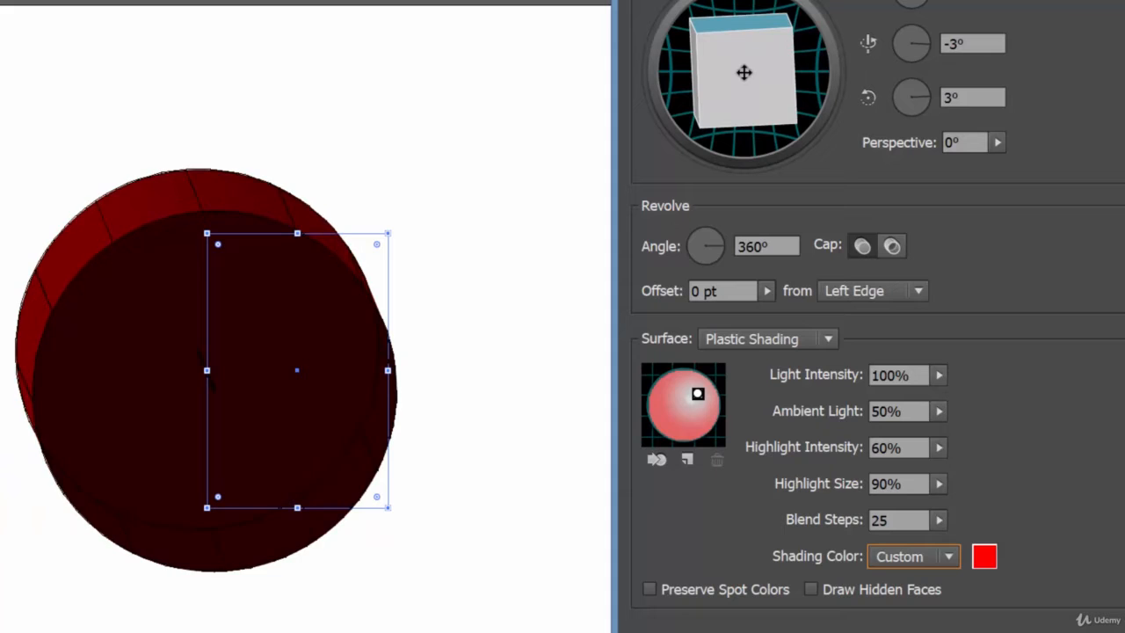
left_click(893, 247)
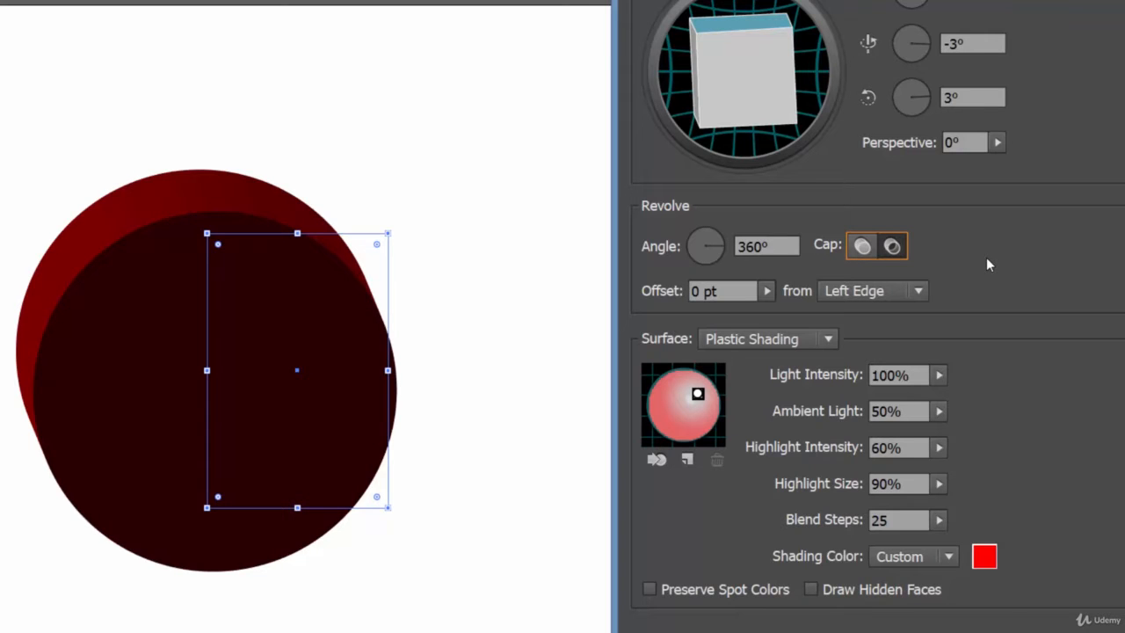
left_click(771, 296)
left_click_drag(678, 319, 681, 317)
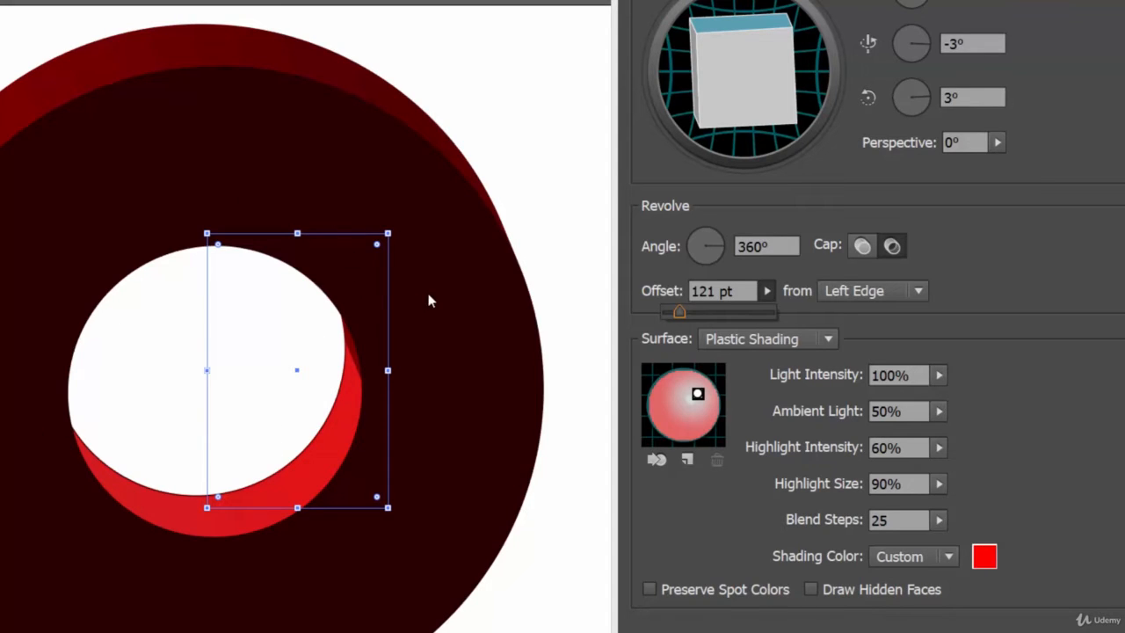
Step: Tilt the hollow ring to -21° about the vertical axis and 18° about the depth axis, and apply the Revolve effect
mouse_move(736, 85)
left_mouse_down()
mouse_move(747, 106)
mouse_move(752, 46)
mouse_move(778, 97)
mouse_move(773, 80)
mouse_move(759, 96)
mouse_move(753, 48)
left_mouse_up()
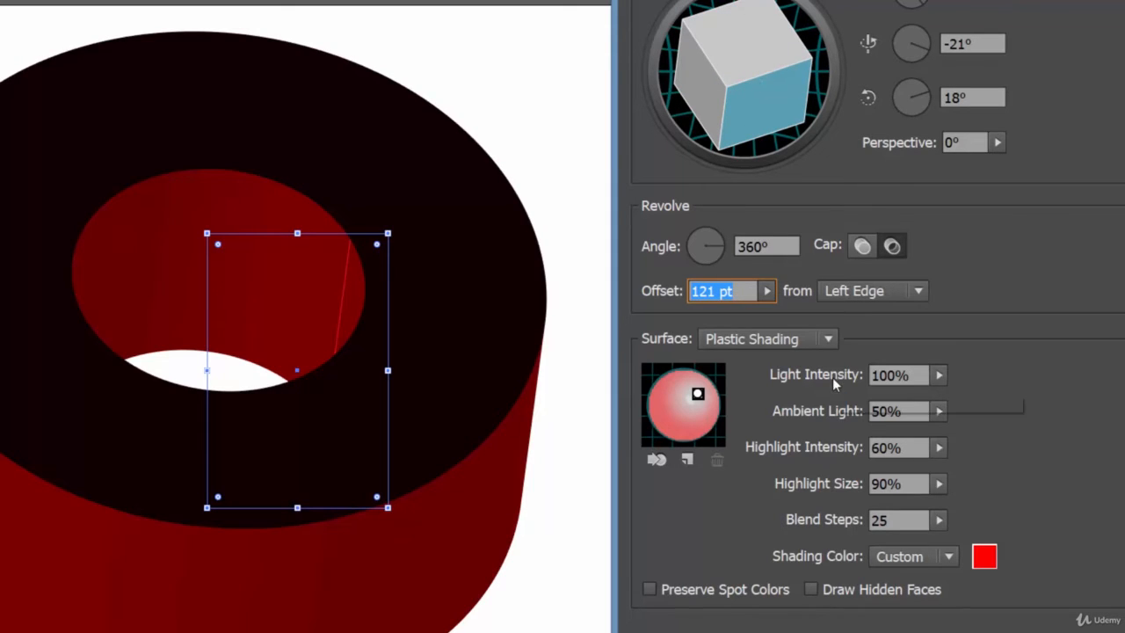
key("Return")
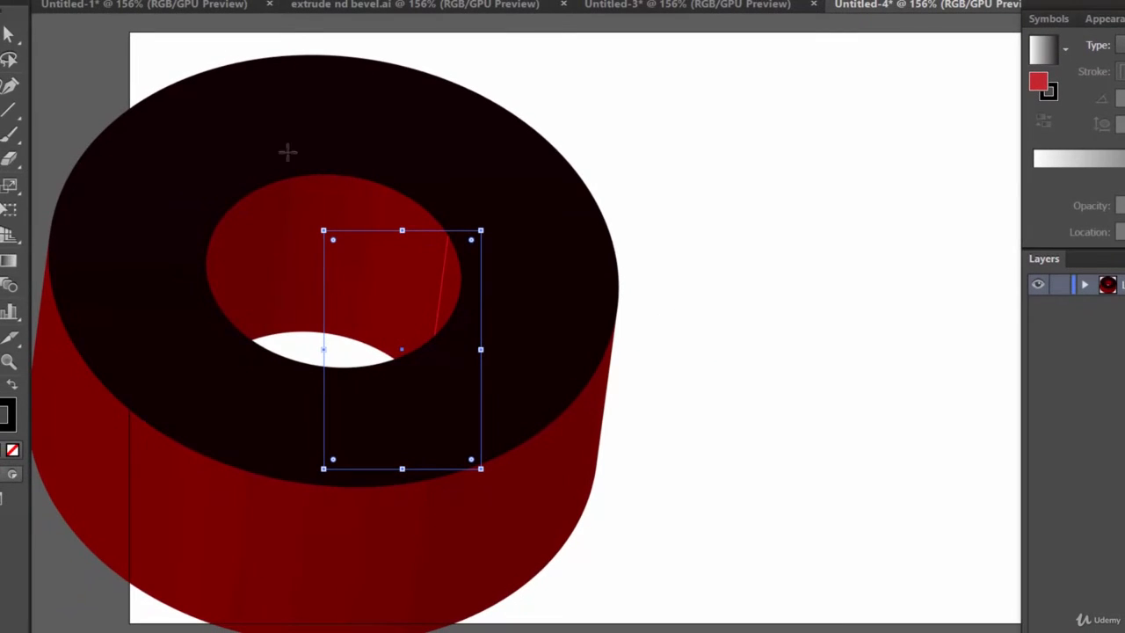
Step: Expand the appearance of the revolved ring and isolate its top face inside the nested groups
left_click(88, 0)
left_click(180, 121)
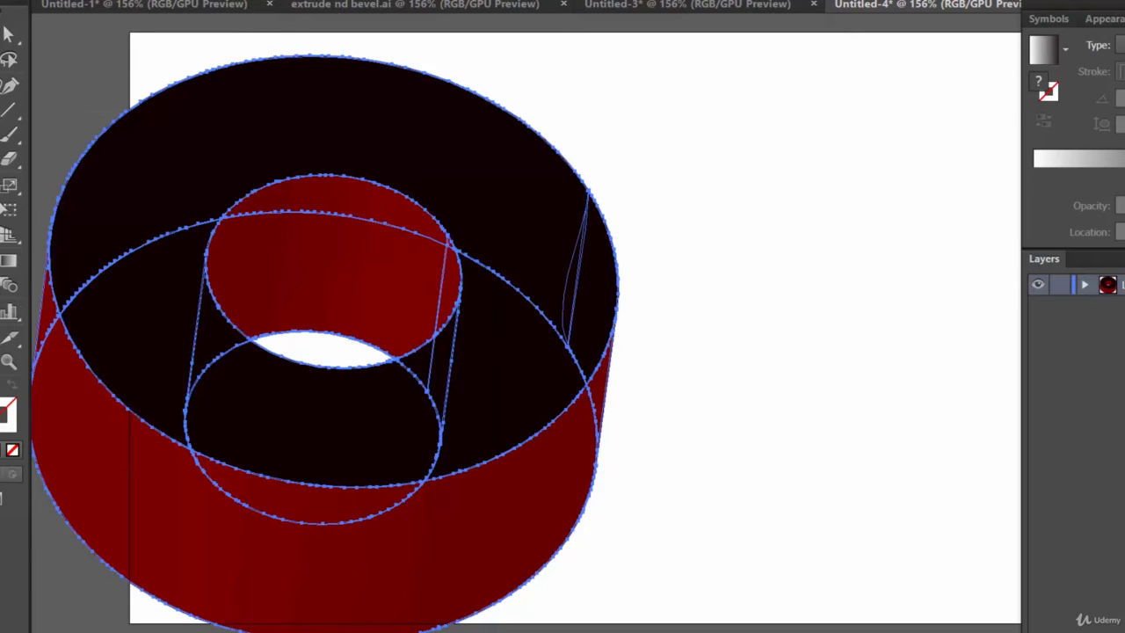
left_click(333, 141)
double_click(489, 152)
left_click(467, 158)
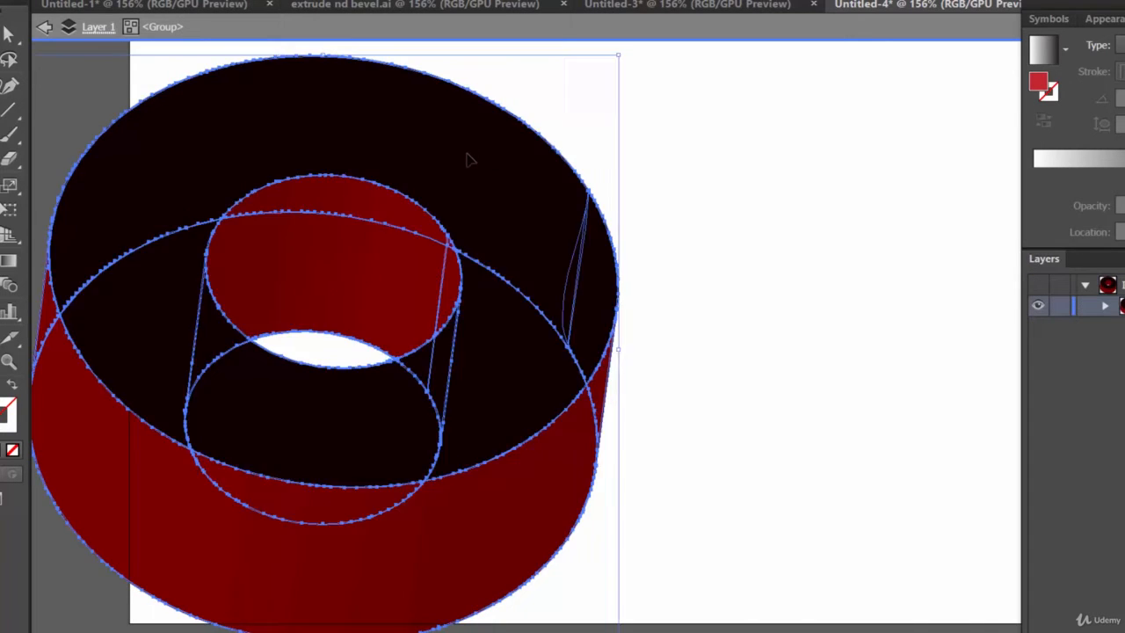
double_click(471, 160)
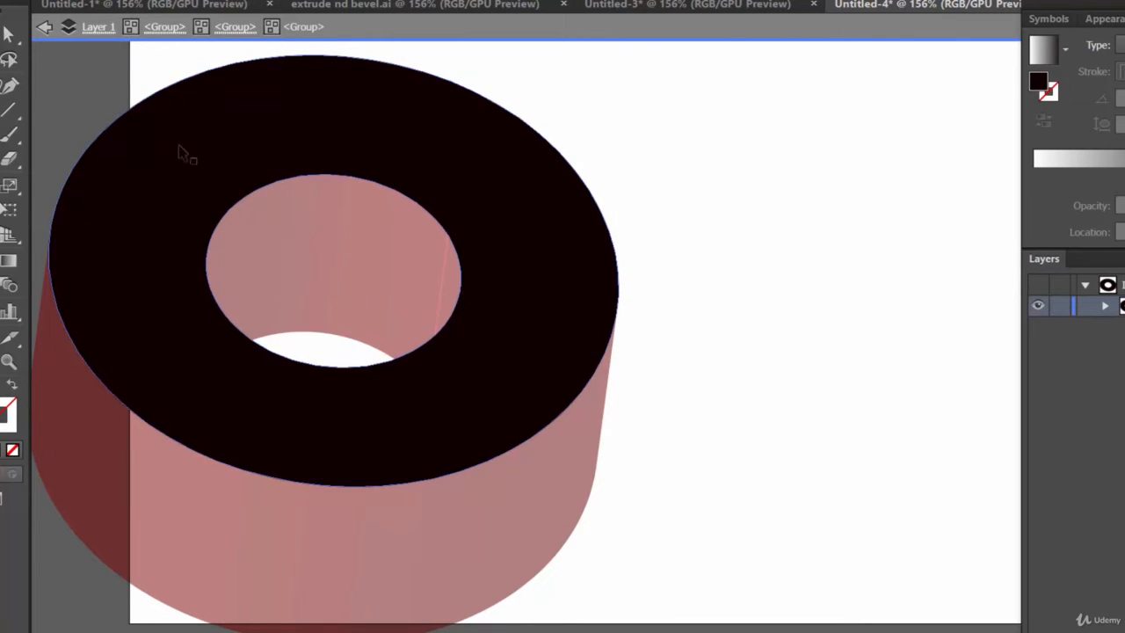
Step: Try to reshape the ring's top face by moving anchor points on its inner and outer edges, and undo the changes
left_click(6, 33)
left_click_drag(449, 242, 501, 254)
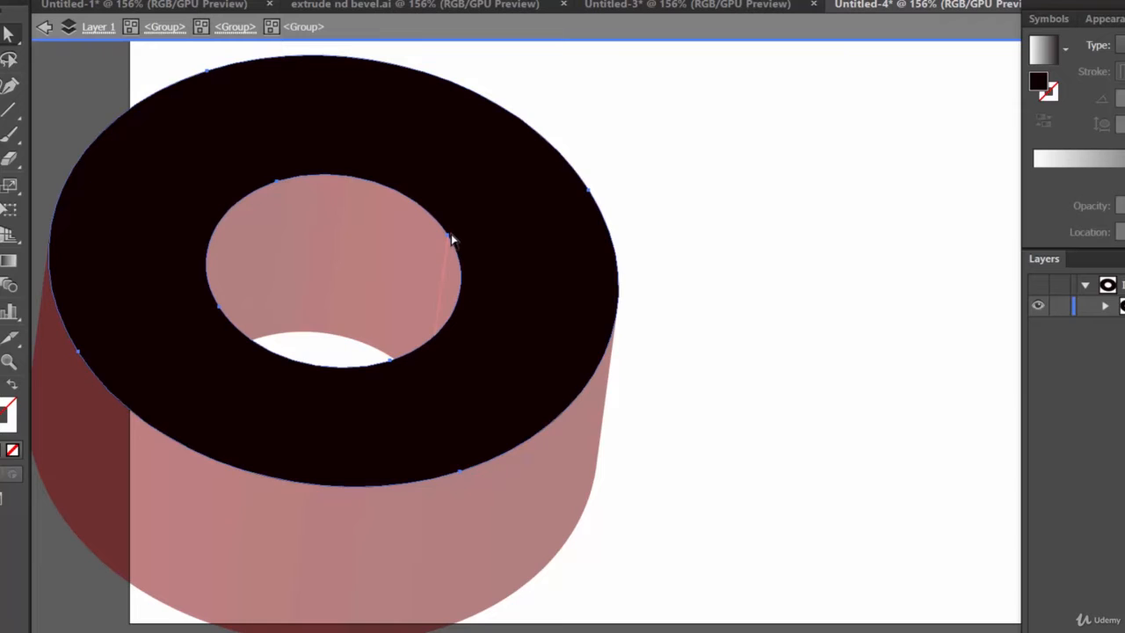
left_click_drag(590, 186, 693, 261)
key("ctrl+z")
key("ctrl+z")
key("ctrl+z")
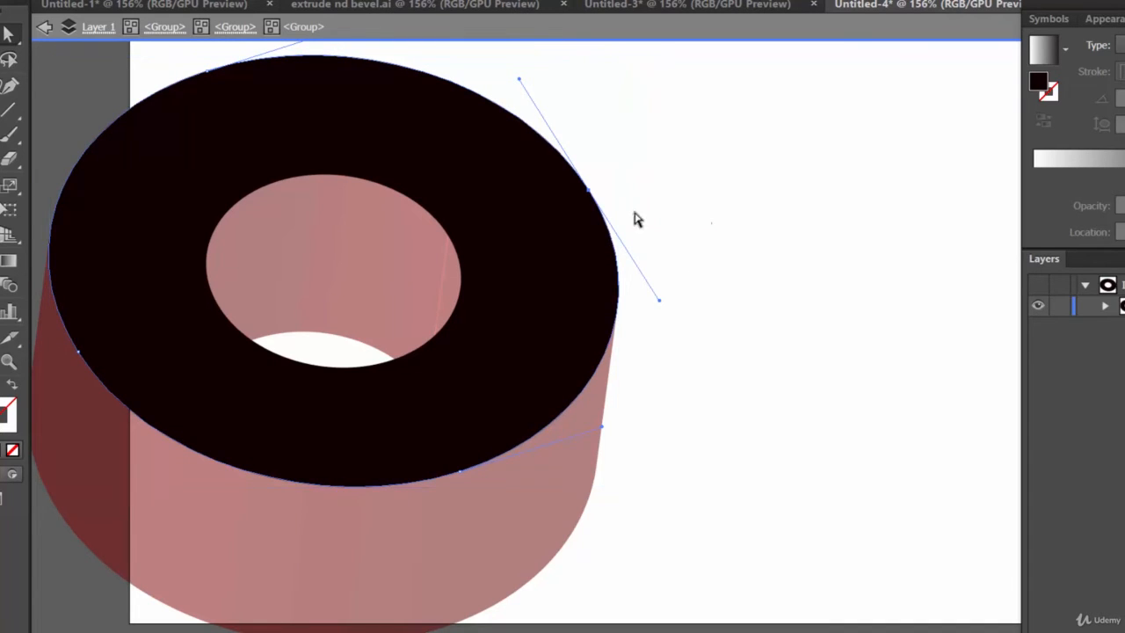
Step: Fill the ring's isolated top face with the dark blue swatch
key("v")
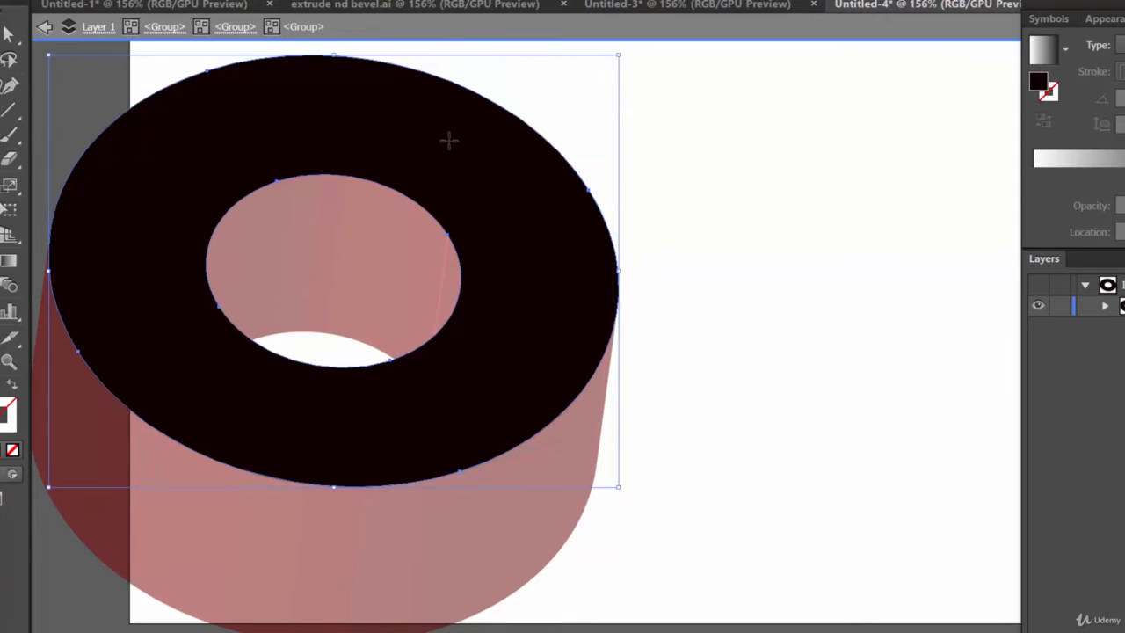
left_click(97, 5)
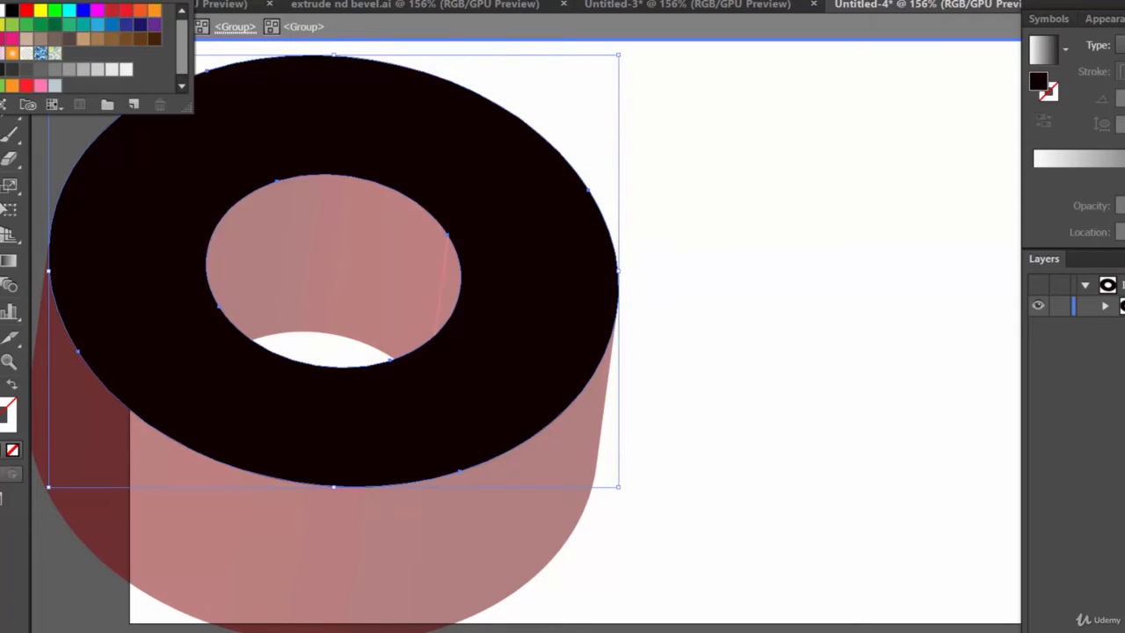
left_click(138, 28)
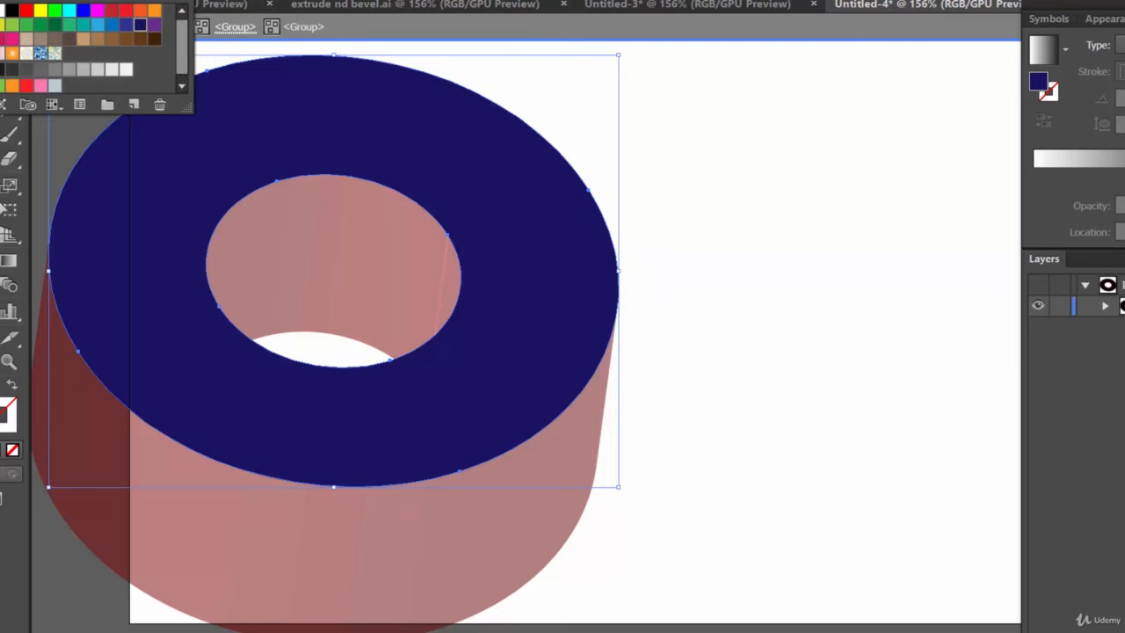
key("Escape")
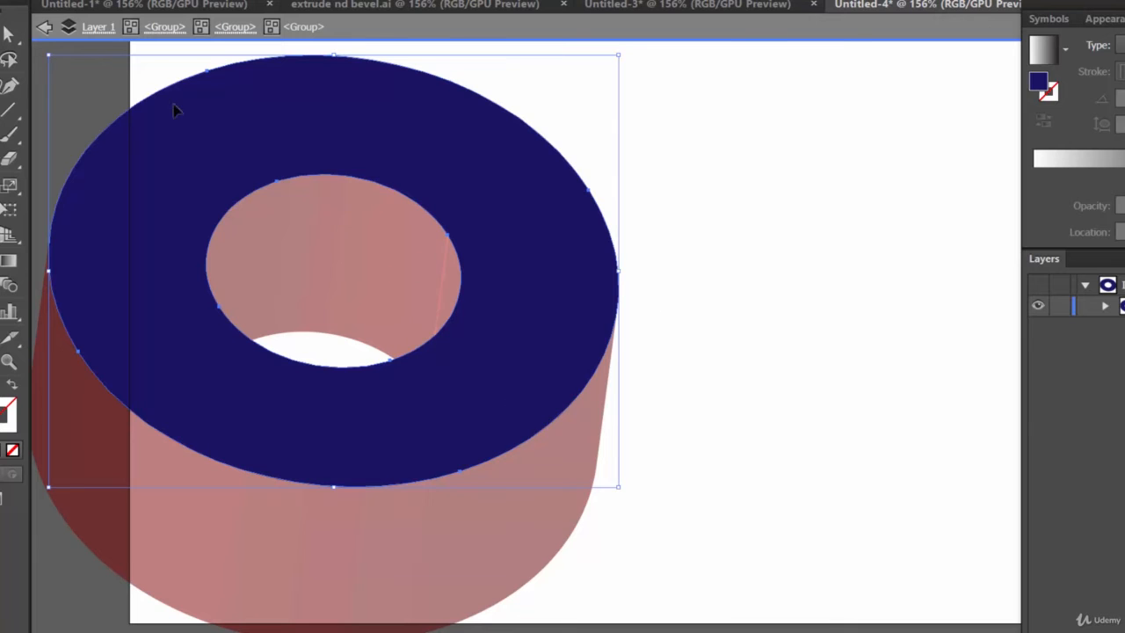
Step: Check the ring's outer side as a separate selectable part and exit all levels of isolation mode
left_click(44, 27)
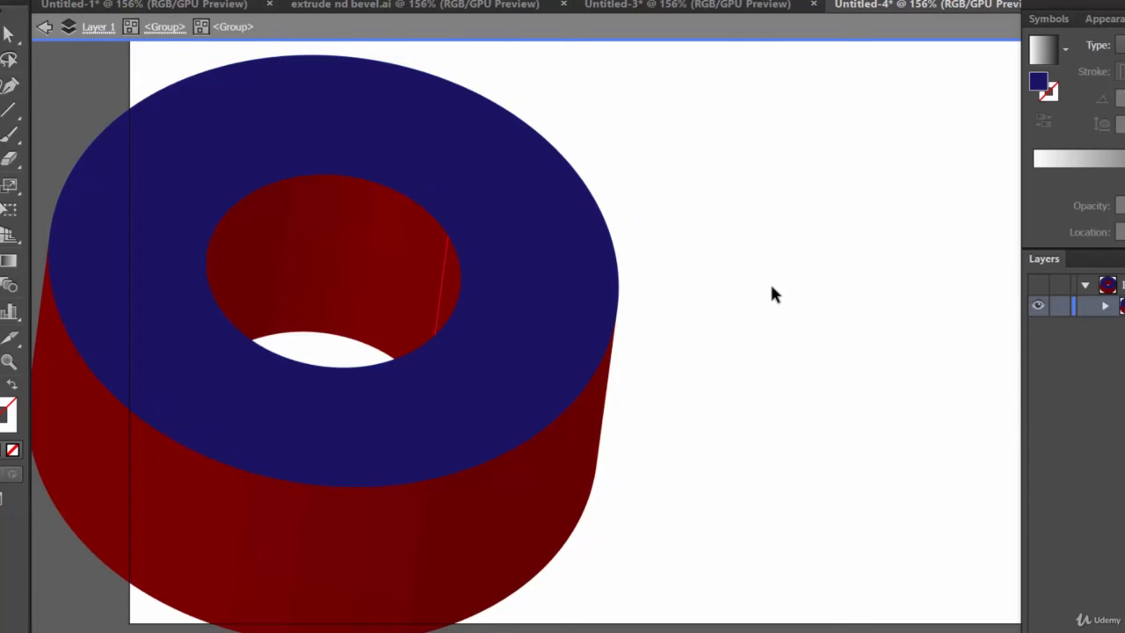
left_click(595, 475)
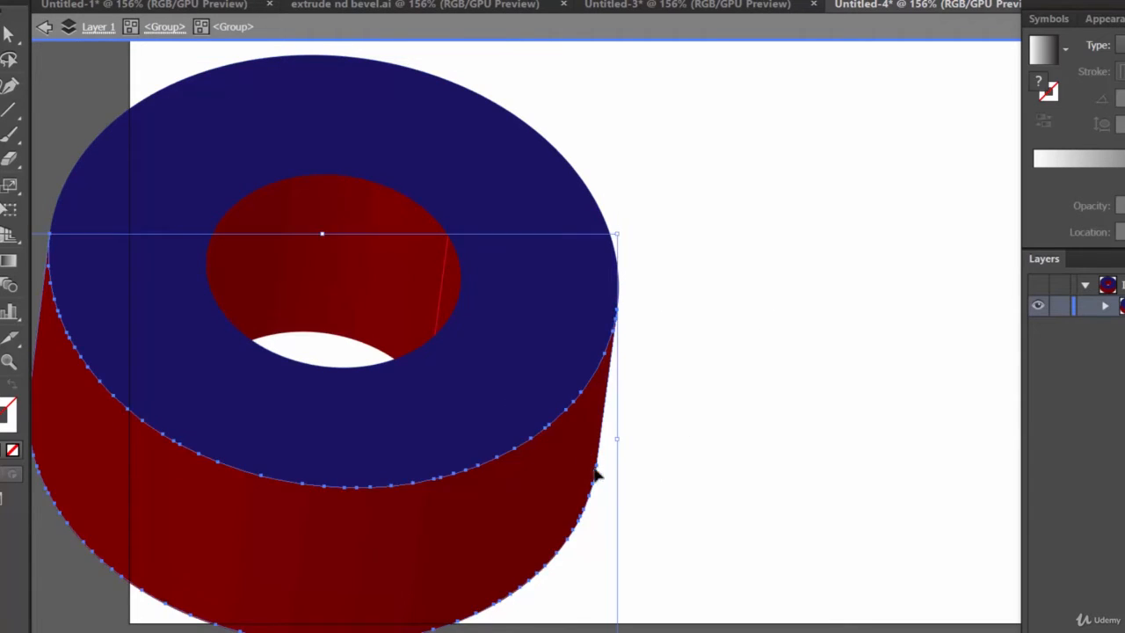
left_click(774, 420)
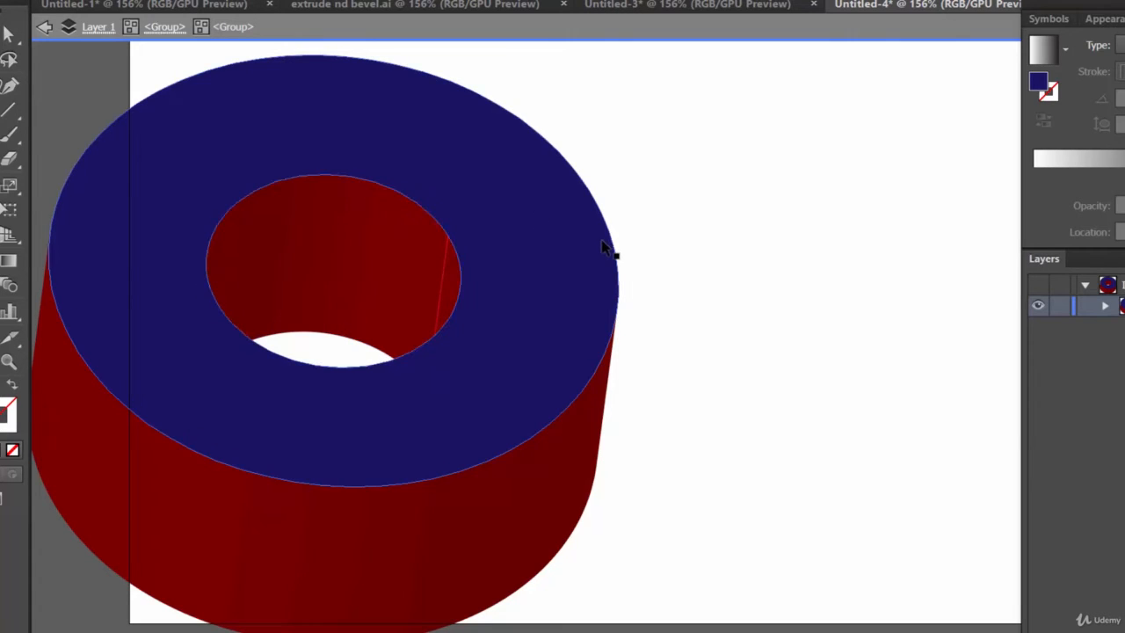
left_click(43, 28)
left_click(44, 29)
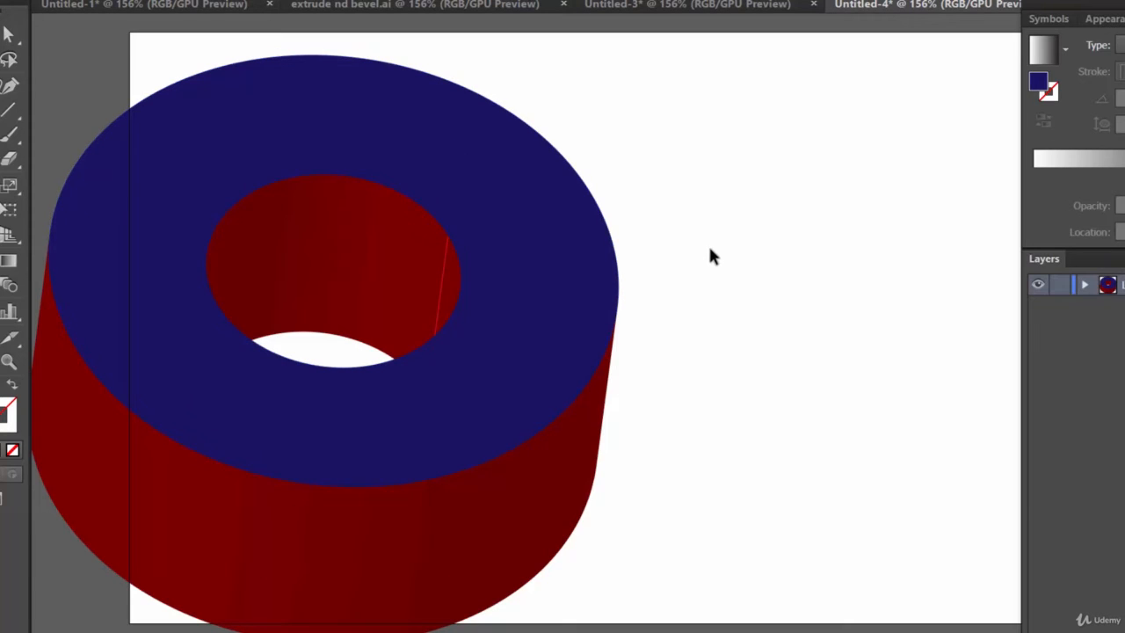
Step: Draw a dark blue circle in the empty area beside the ring with the Ellipse tool
mouse_move(749, 168)
left_mouse_down()
mouse_move(788, 234)
mouse_move(912, 369)
left_mouse_up()
key("ctrl+z")
left_click(9, 134)
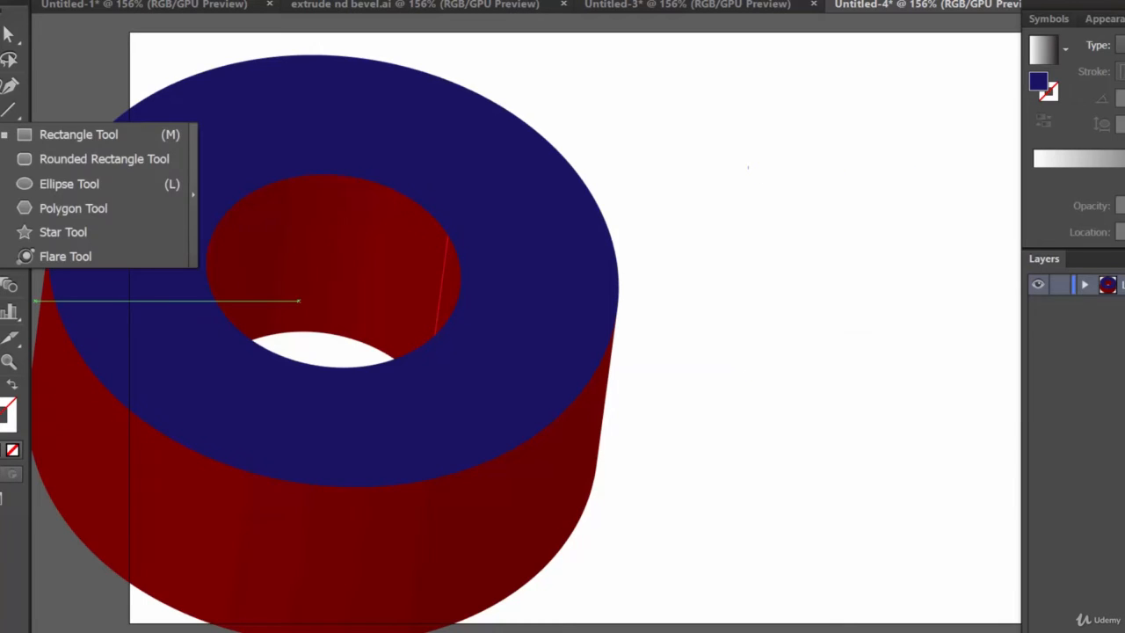
left_click(24, 175)
left_click_drag(708, 191, 992, 476)
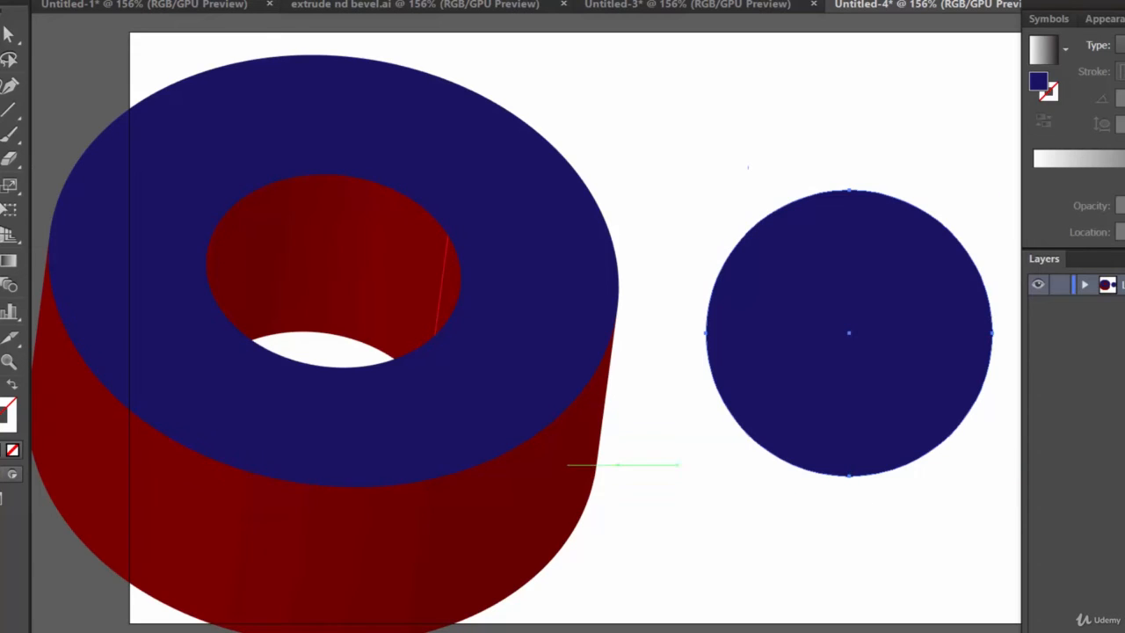
Step: Preview the 3D Revolve effect on the circle and move the options window clear of the shape
key("alt+c")
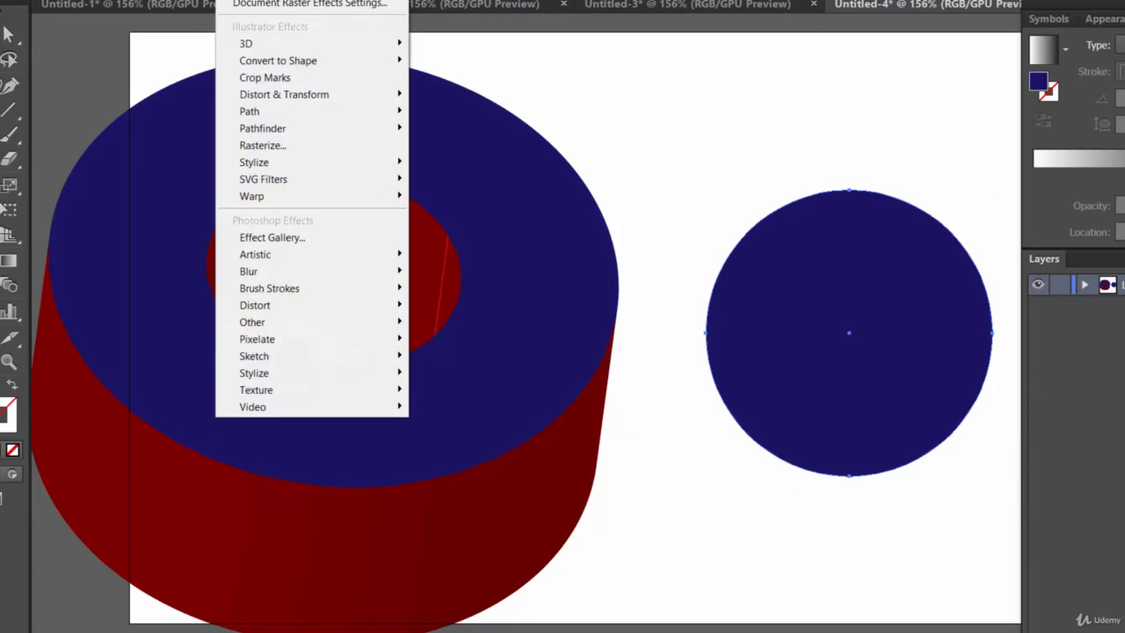
mouse_move(303, 44)
left_click(461, 61)
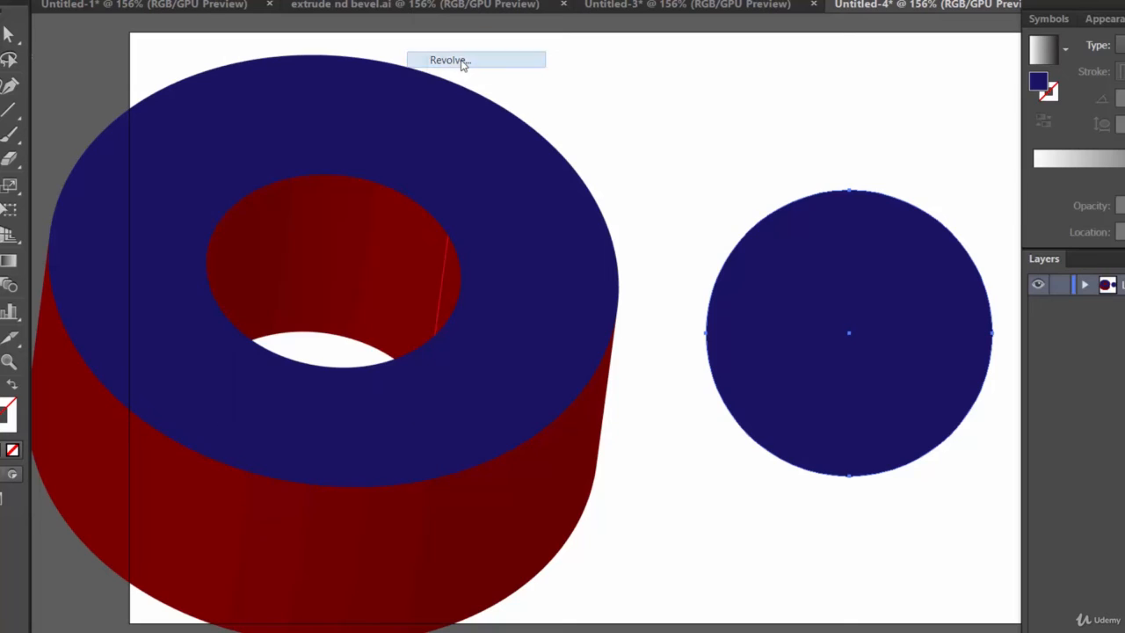
left_click_drag(905, 0, 297, 0)
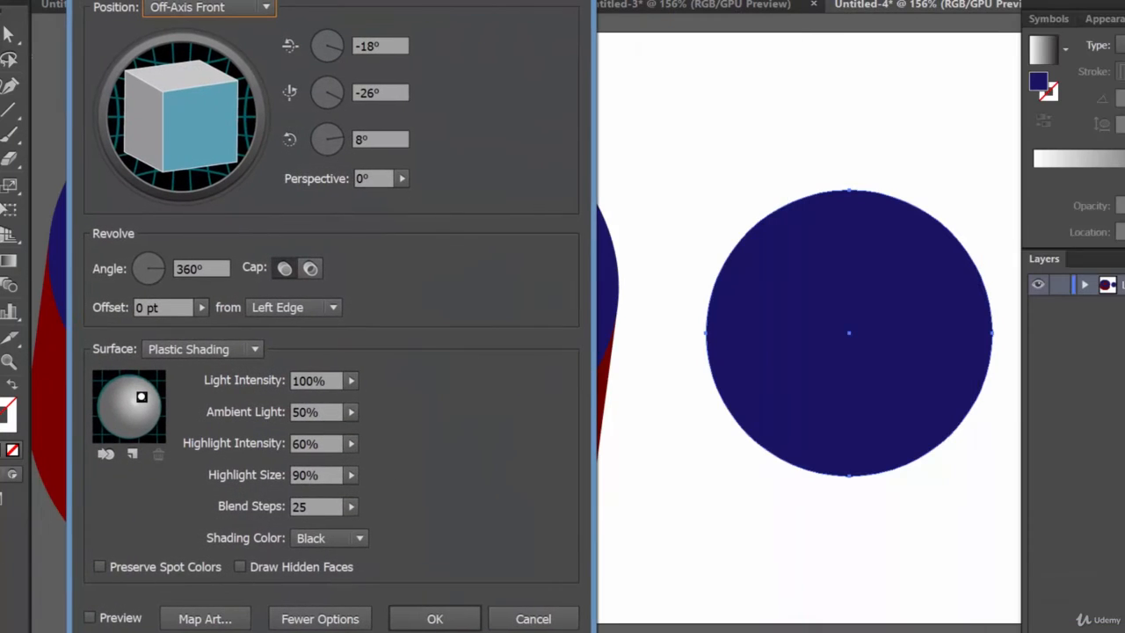
left_click(90, 618)
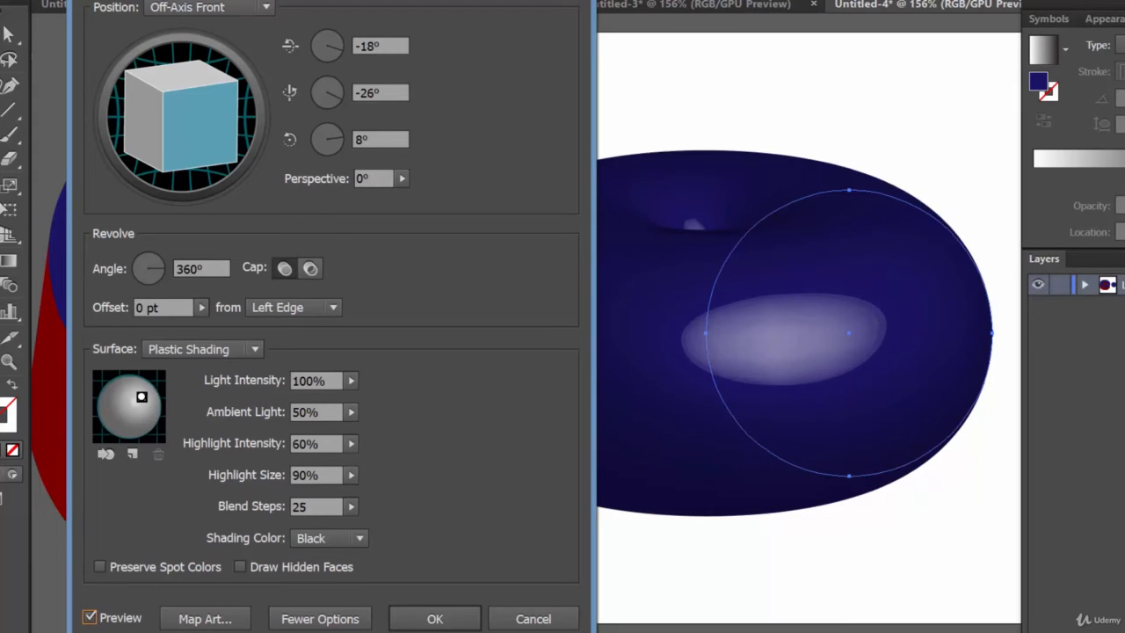
left_click_drag(387, 5, 290, 0)
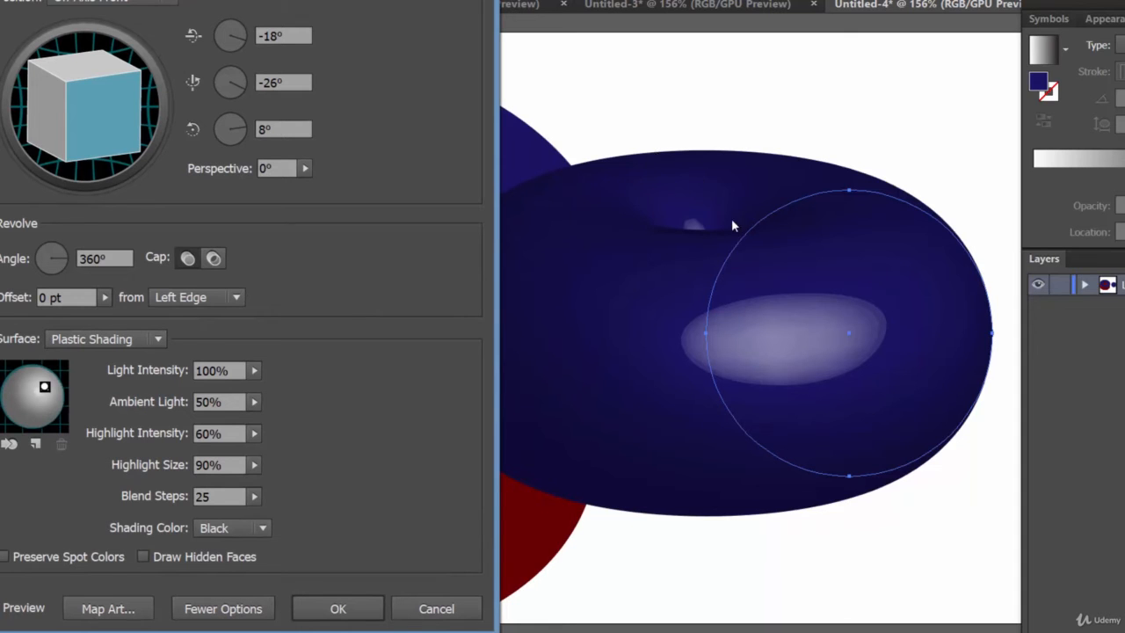
Step: Rotate the revolved circle to -86°, -4° and 22° and turn its cap off for a hollow appearance
mouse_move(95, 167)
left_mouse_down()
mouse_move(93, 98)
mouse_move(89, 120)
left_mouse_up()
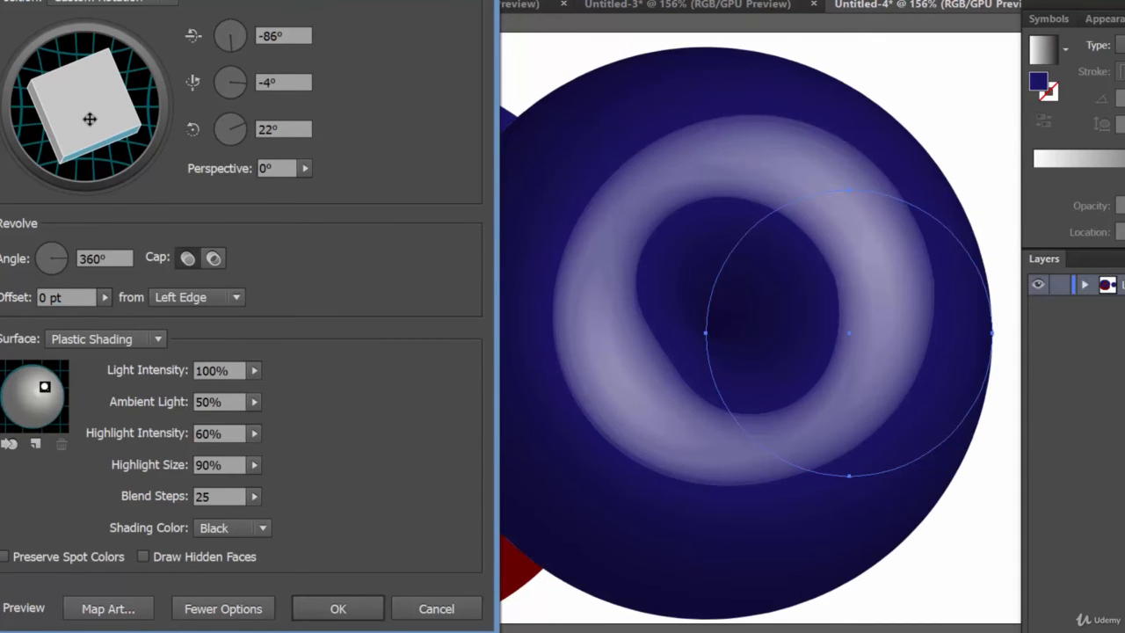
left_click(213, 259)
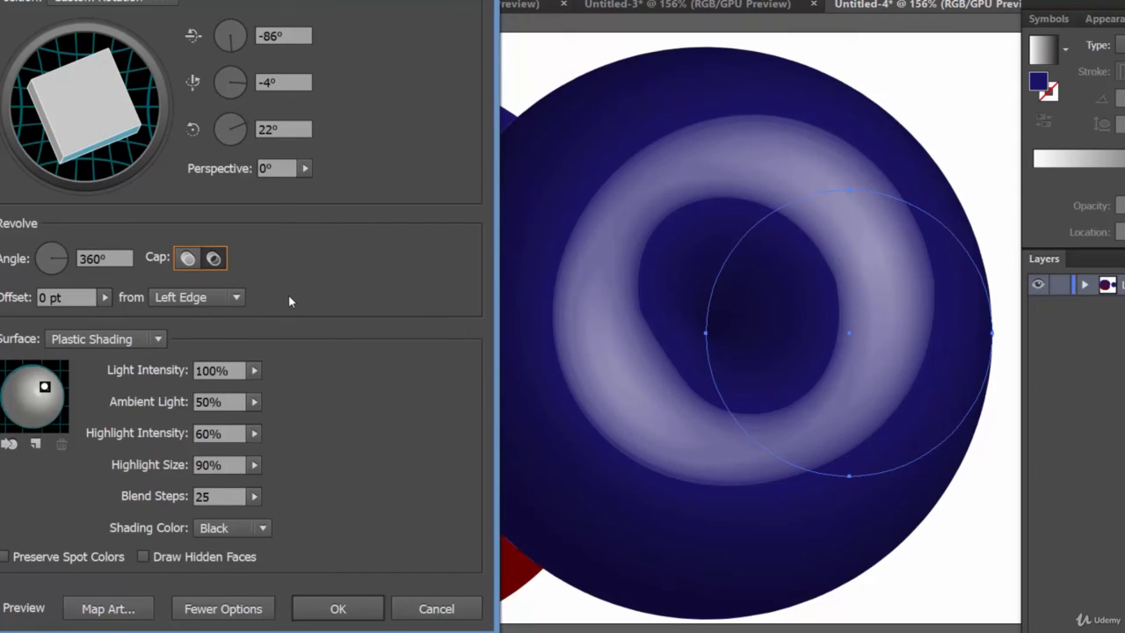
Step: Set the revolve offset to 68 pt from the Left Edge and apply the effect to the circle
left_click(105, 297)
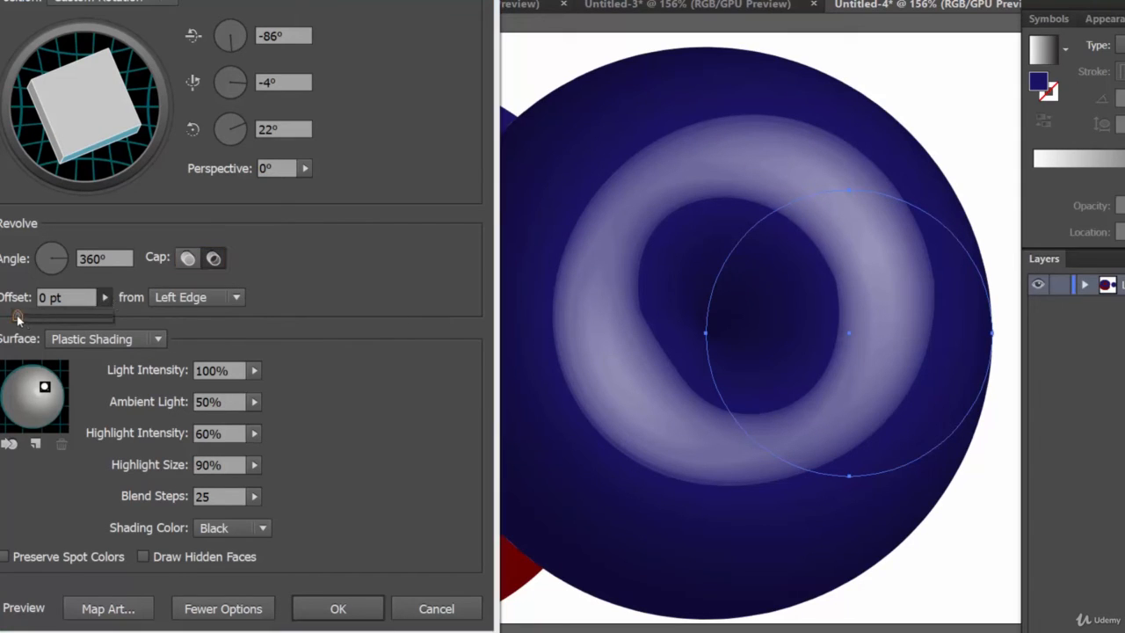
left_click_drag(17, 318, 26, 318)
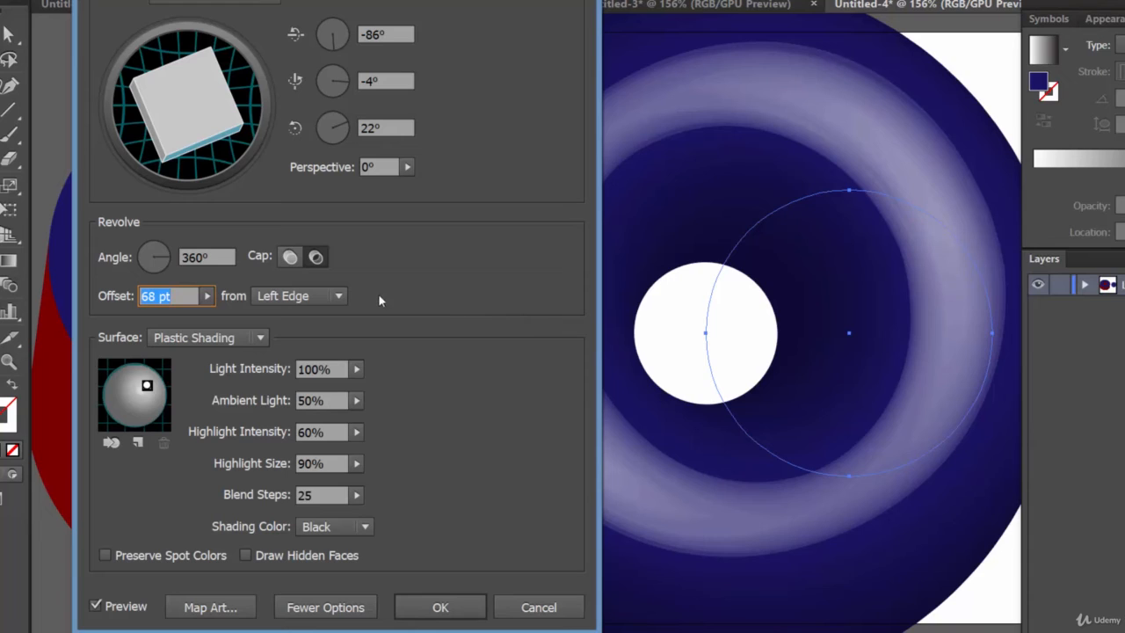
left_click(299, 296)
left_click(290, 318)
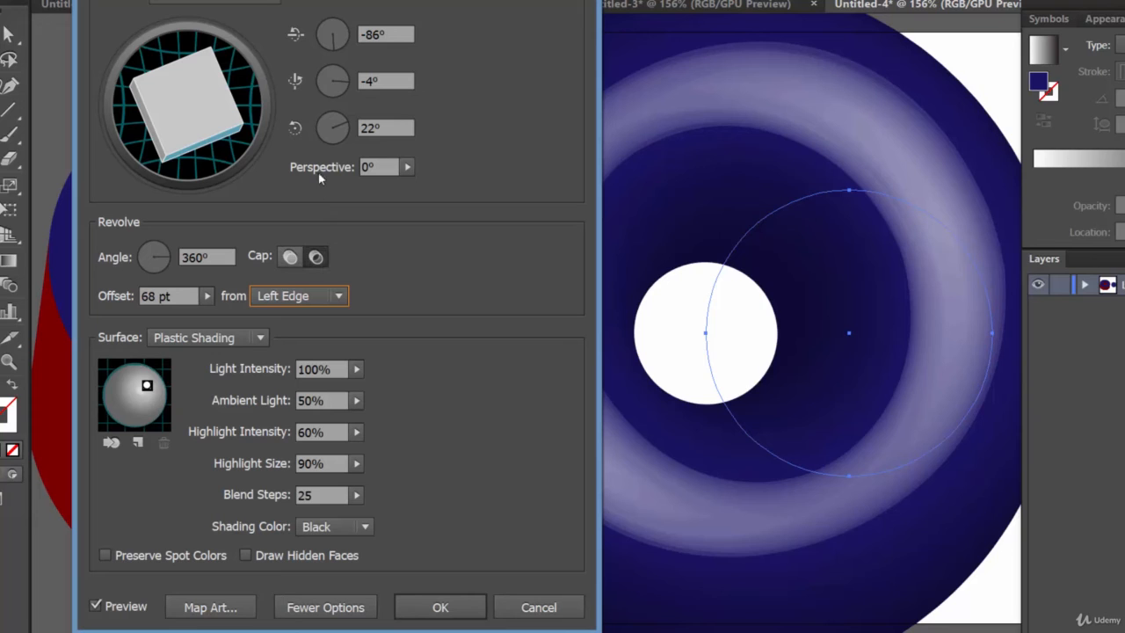
left_click(440, 607)
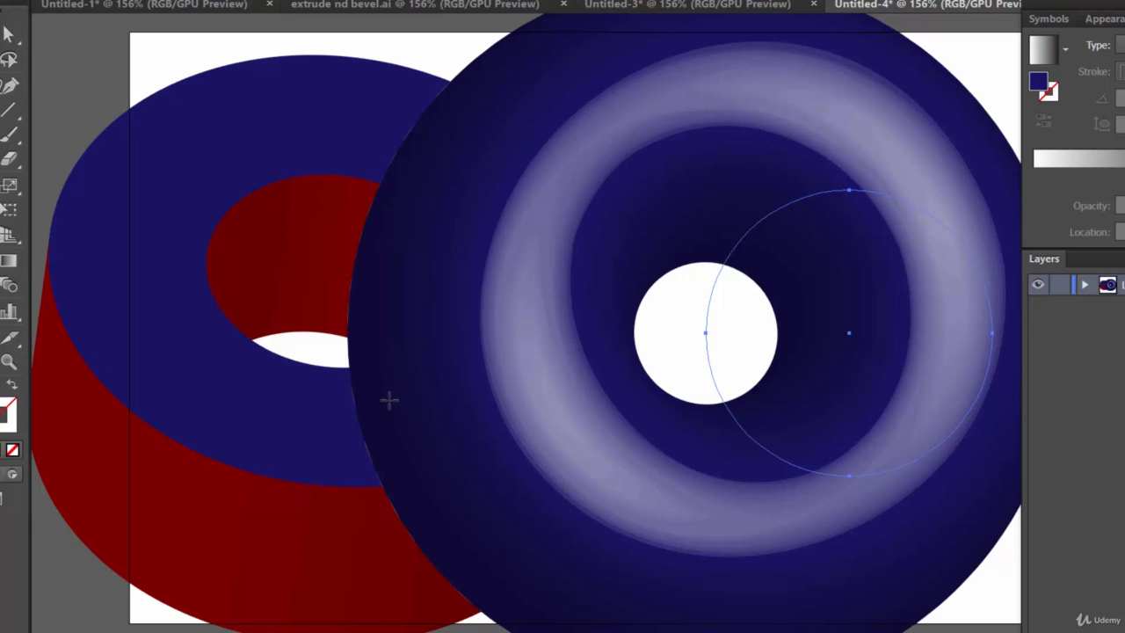
Step: Expand the appearance of the revolved circle into editable shapes and deselect the artwork
key("v")
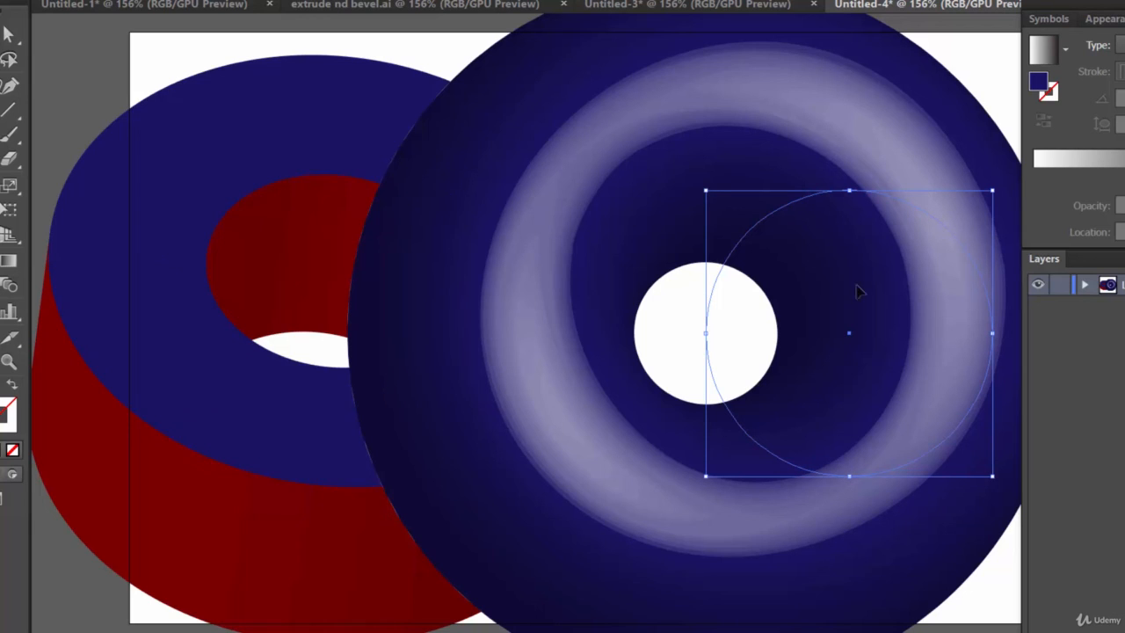
key("alt+o")
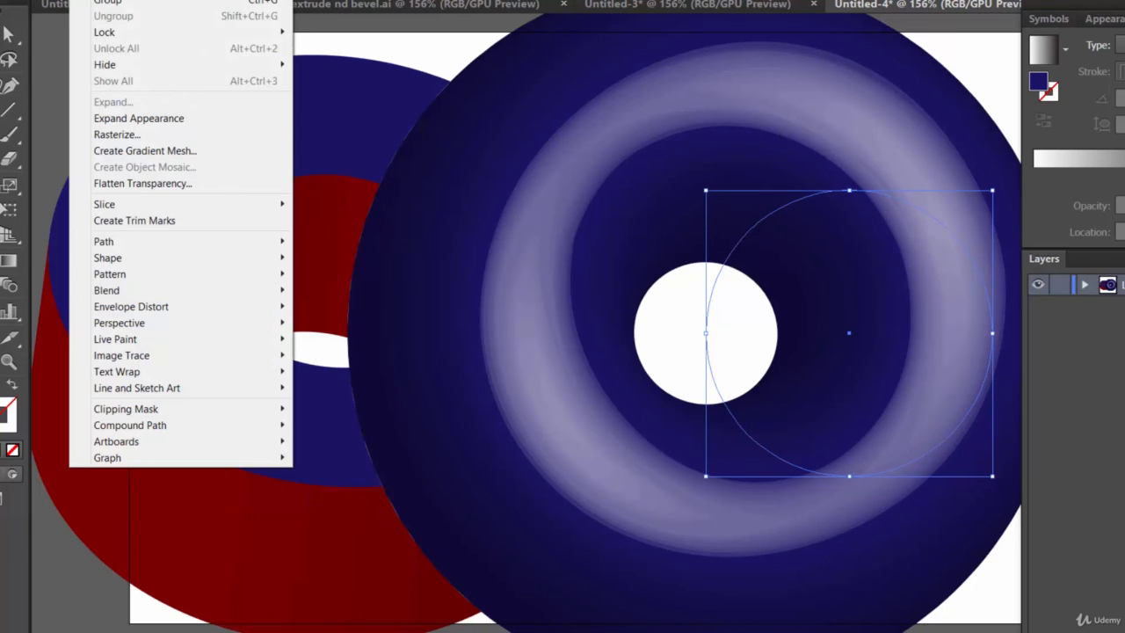
left_click(143, 118)
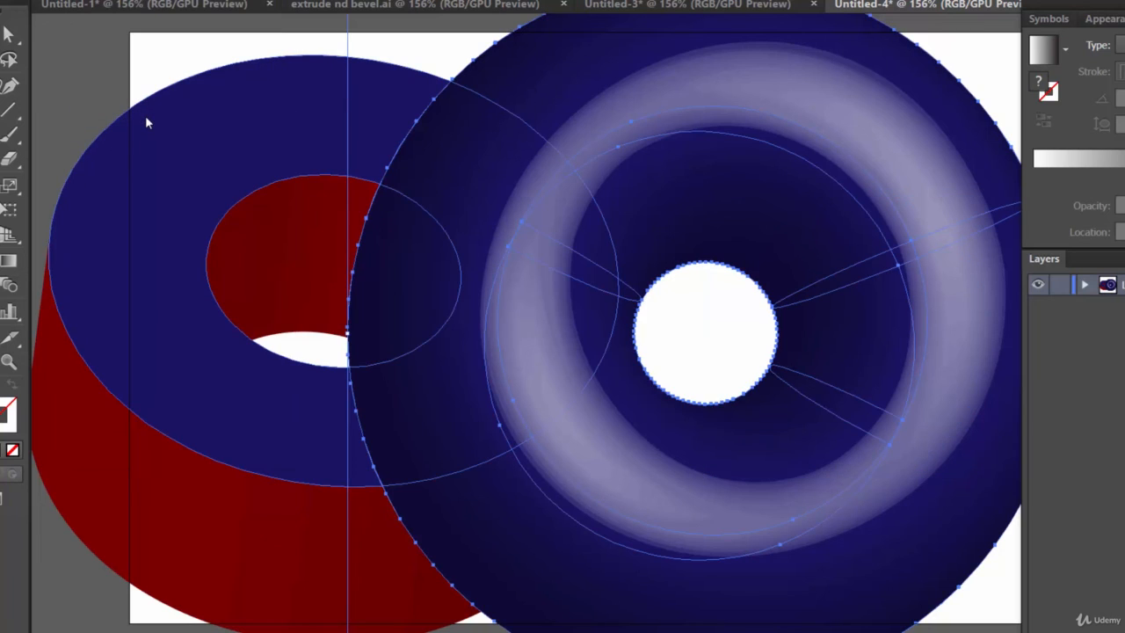
key("alt+o")
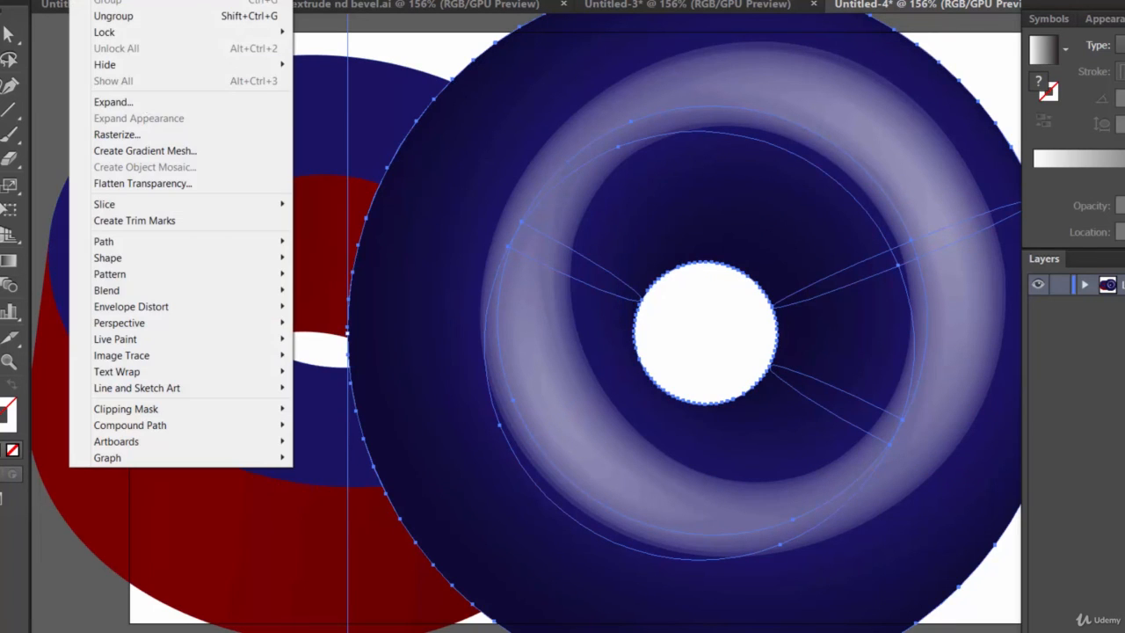
left_click(120, 101)
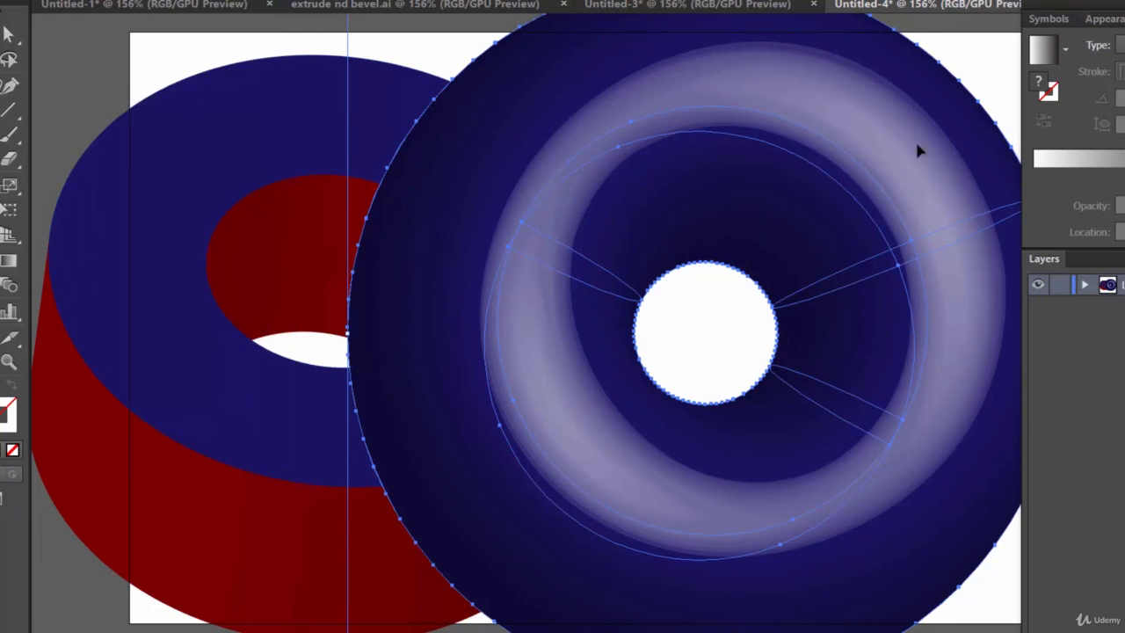
left_click(256, 54)
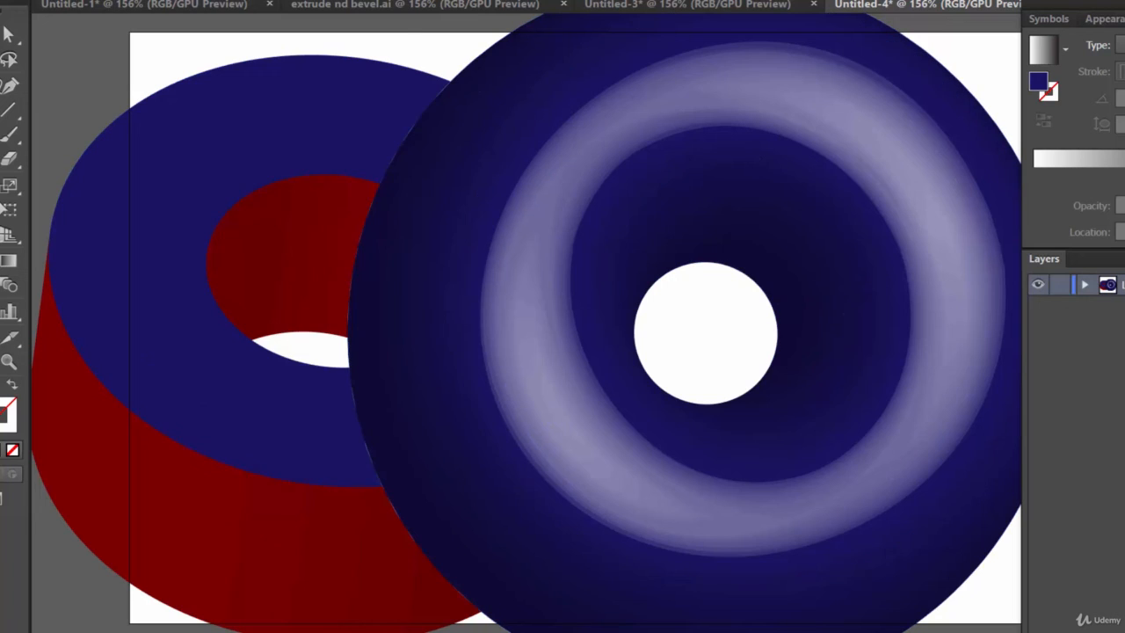
left_click(239, 0)
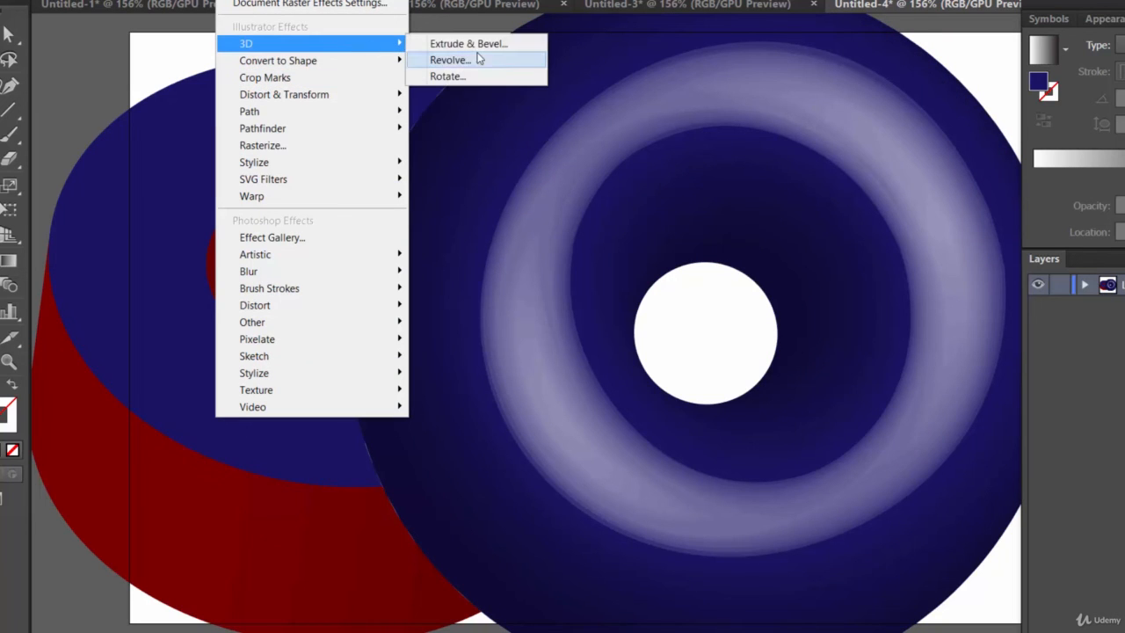
left_click(636, 155)
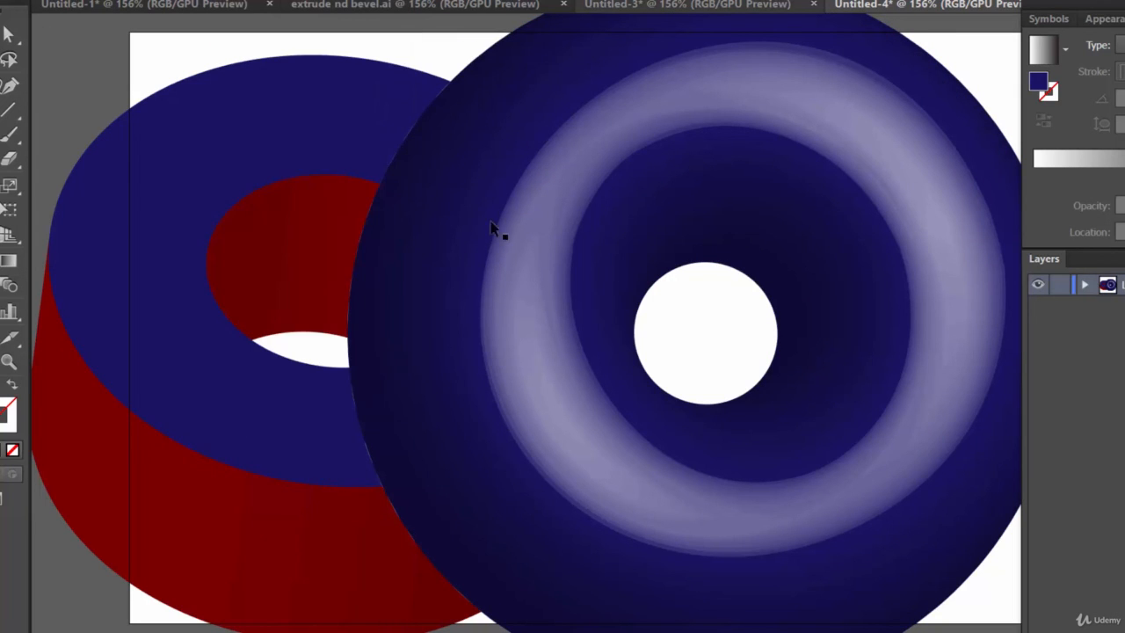